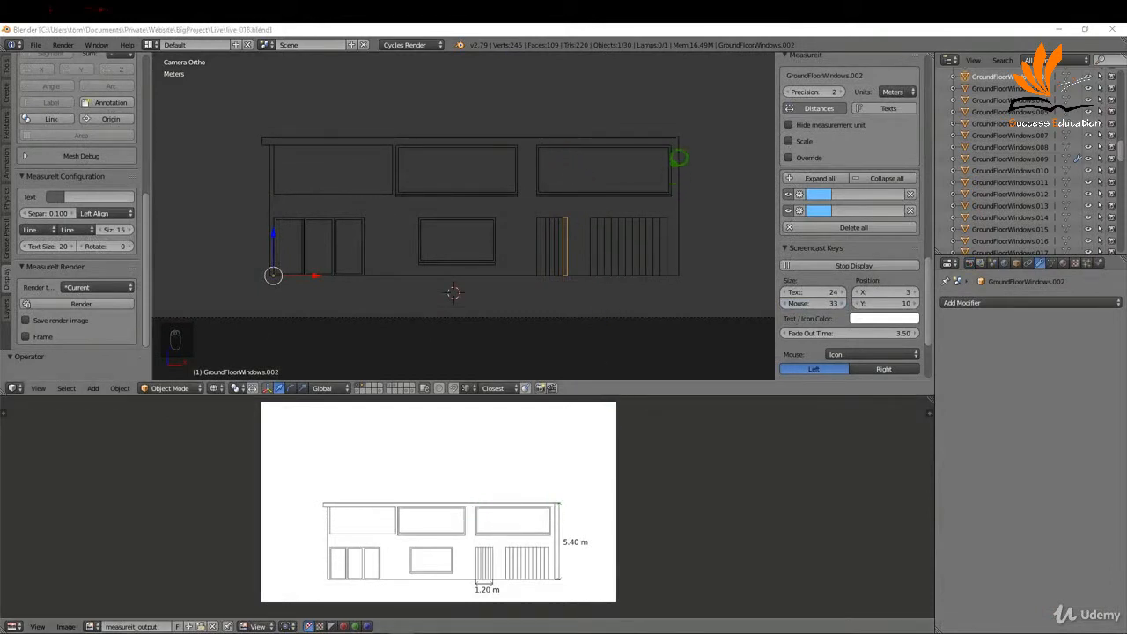
pyautogui.rightClick(549, 215)
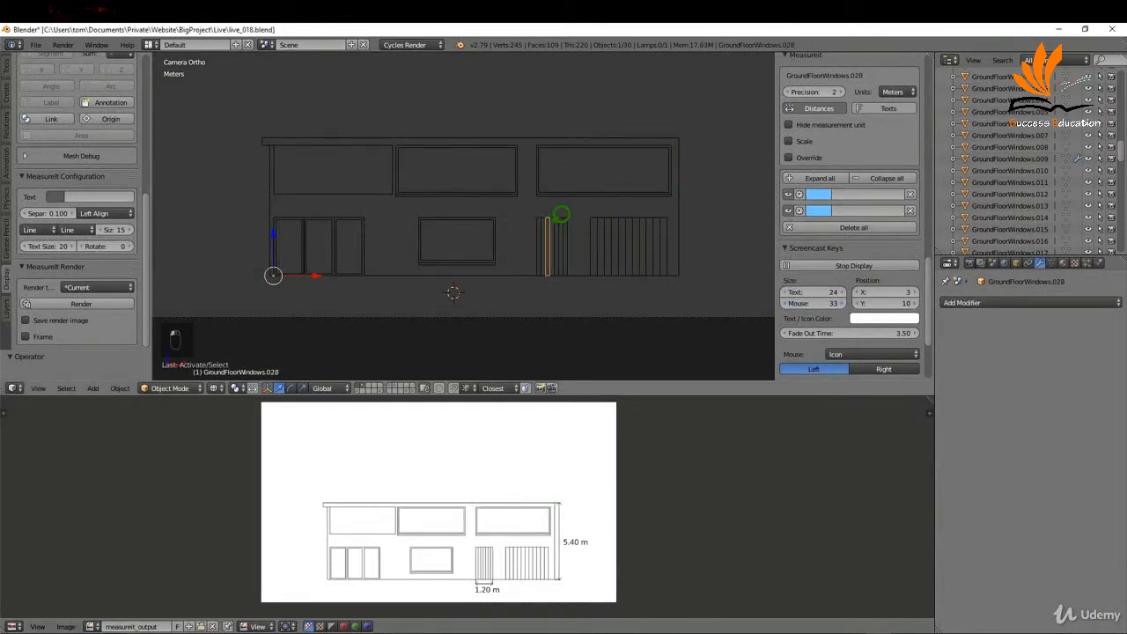
pyautogui.rightClick(559, 217)
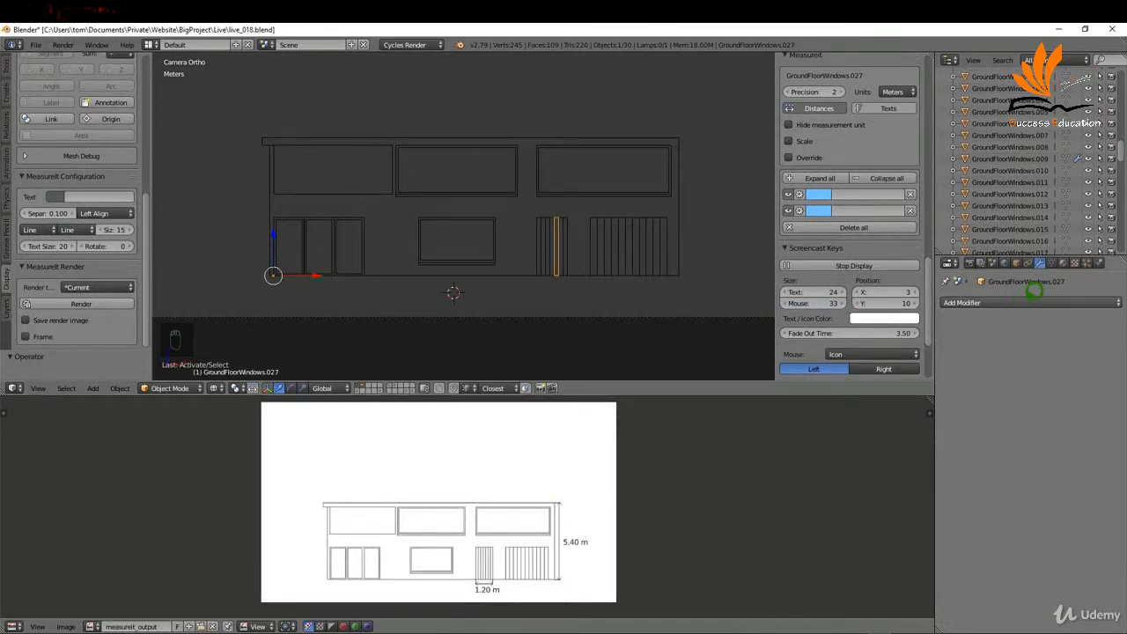
pyautogui.rightClick(546, 215)
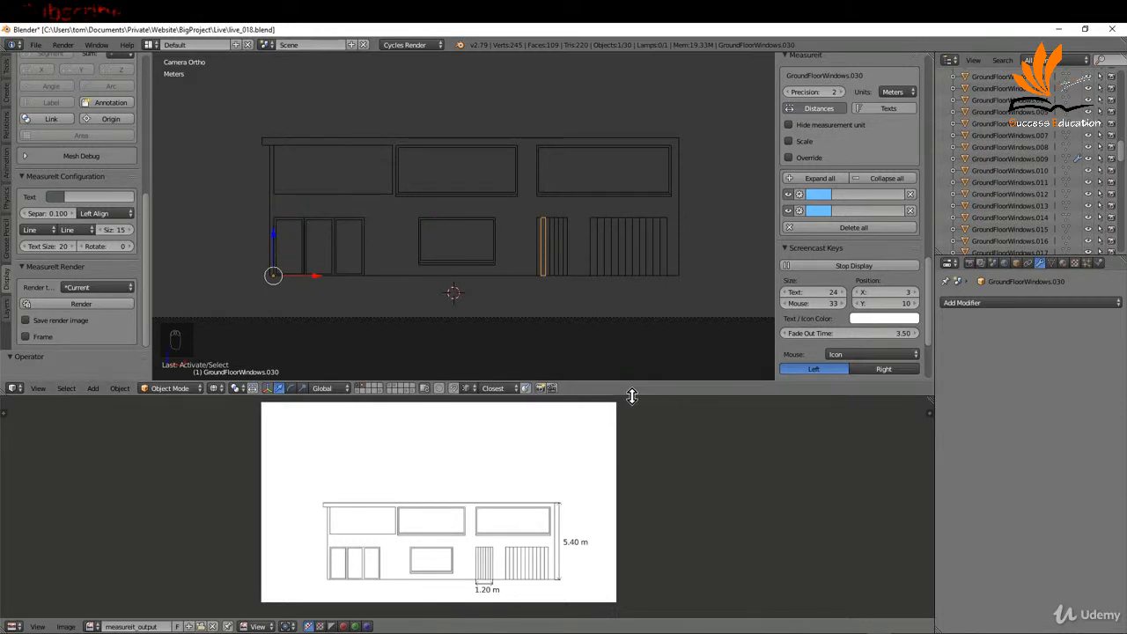
# - Add a plane at the 3D cursor over the front elevation and rotate it 90° about the X axis
pyautogui.moveTo(632, 396); pyautogui.dragTo(626, 577)
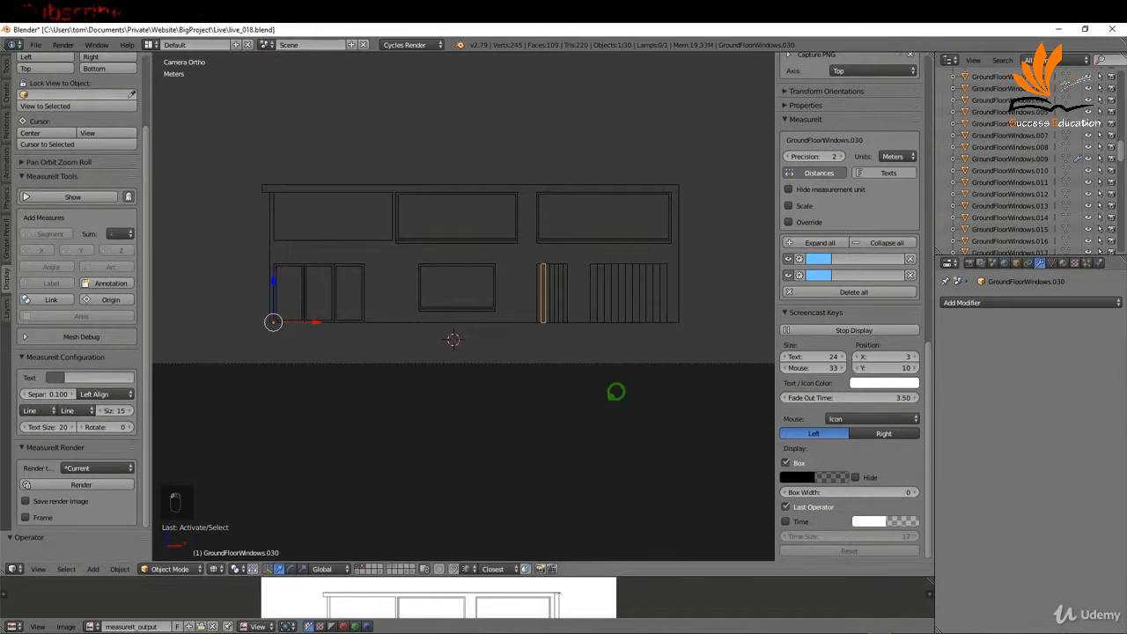
pyautogui.scroll(-3, 543, 360)
pyautogui.scroll(2, 548, 311)
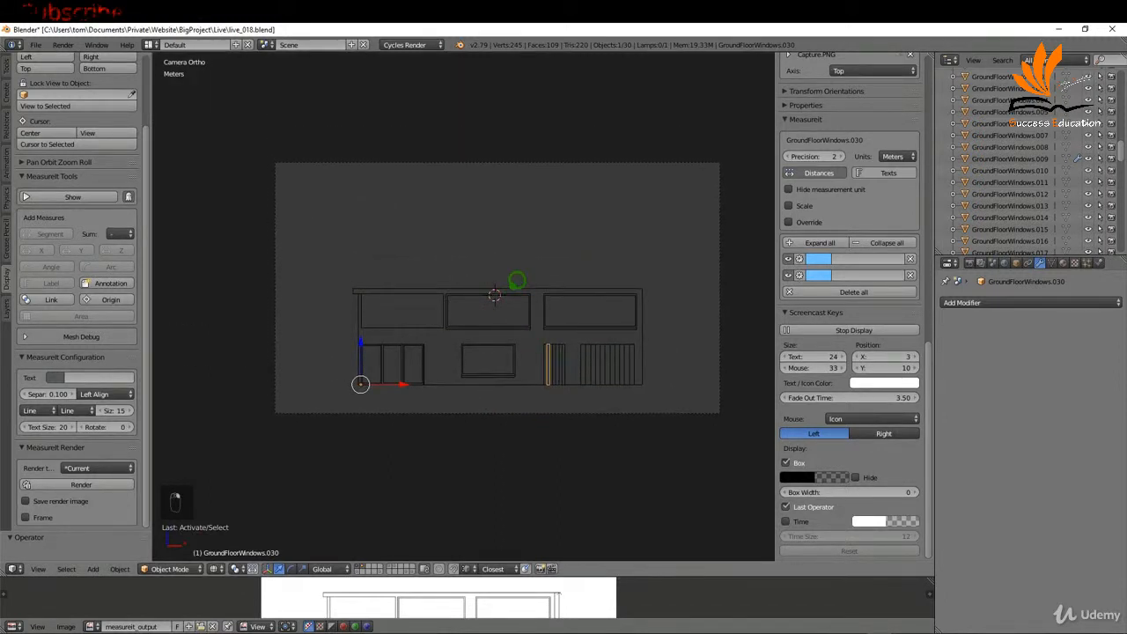
pyautogui.hotkey('shift', 'a')
pyautogui.moveTo(509, 287)
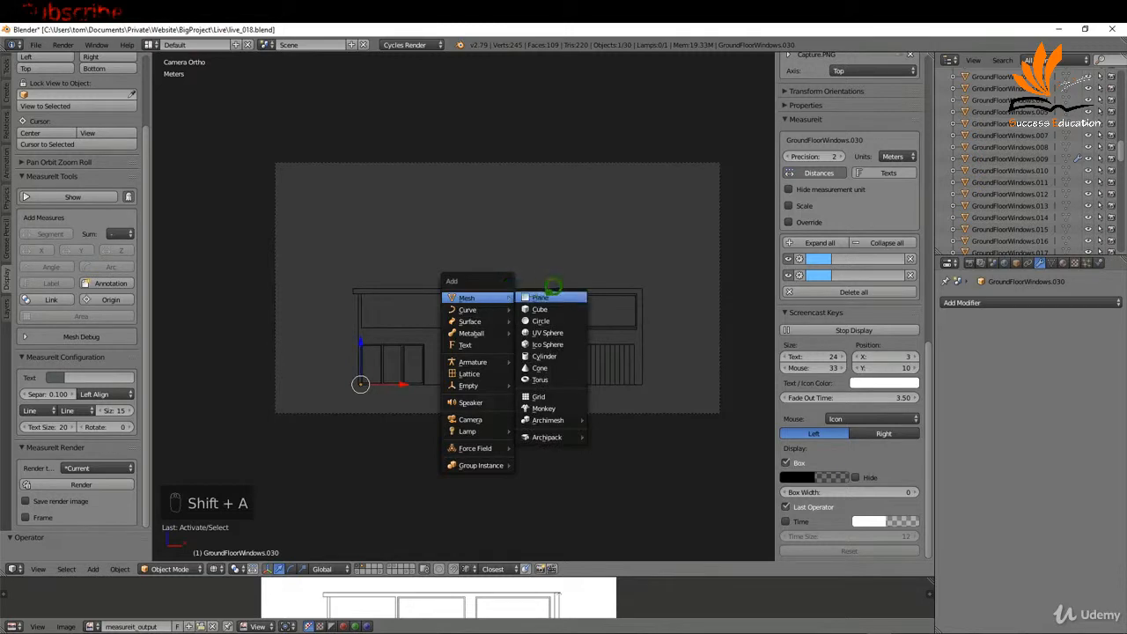
pyautogui.click(551, 294)
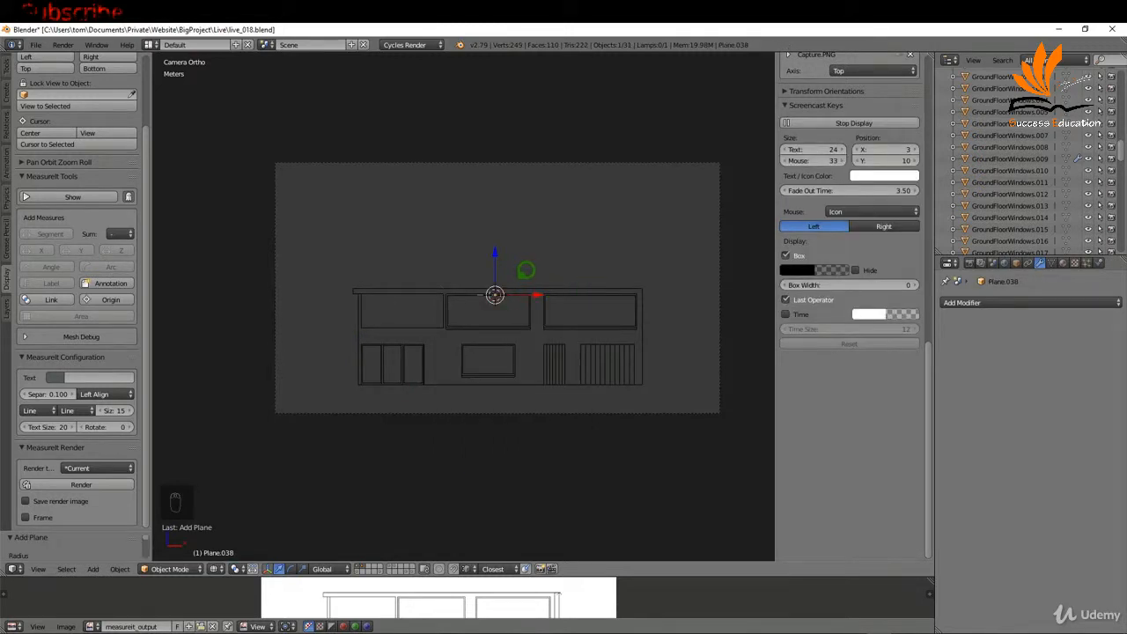
pyautogui.write('rx')
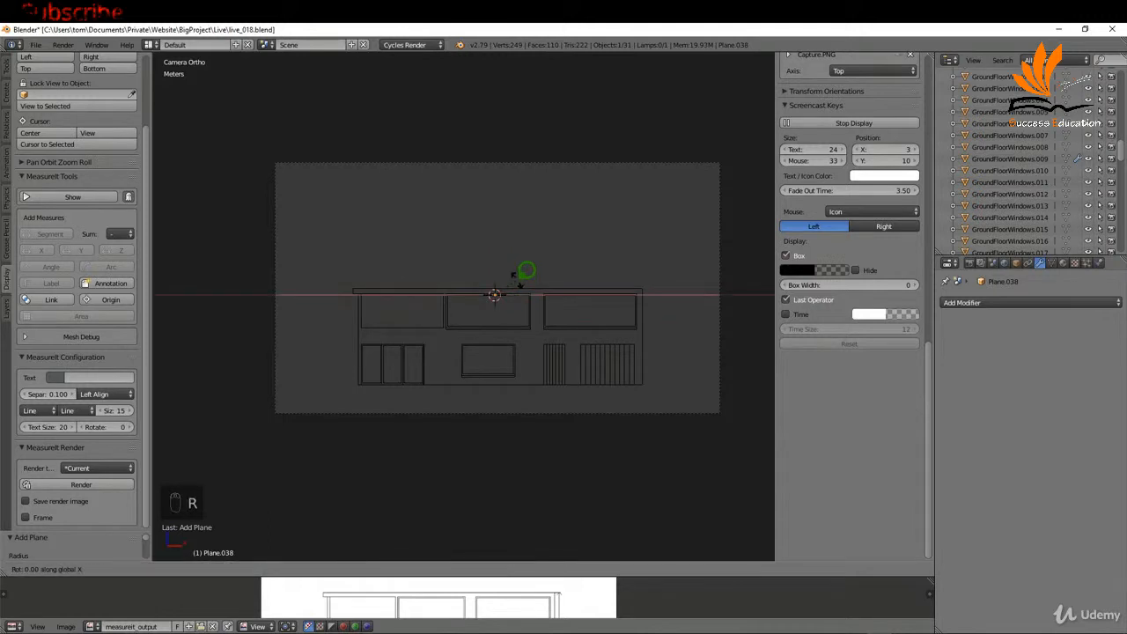
pyautogui.write('90')
pyautogui.press('Return')
# - Scale and move the plane to fill the camera frame, about 24.7 m wide by 13.8 m high
pyautogui.press('s')
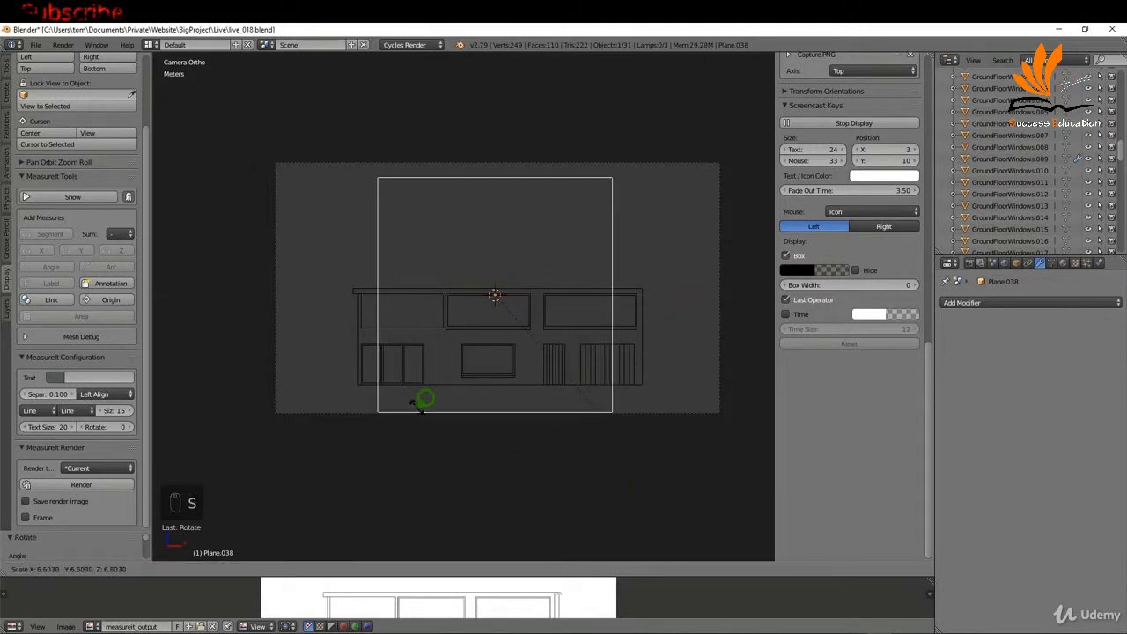
pyautogui.click(456, 370)
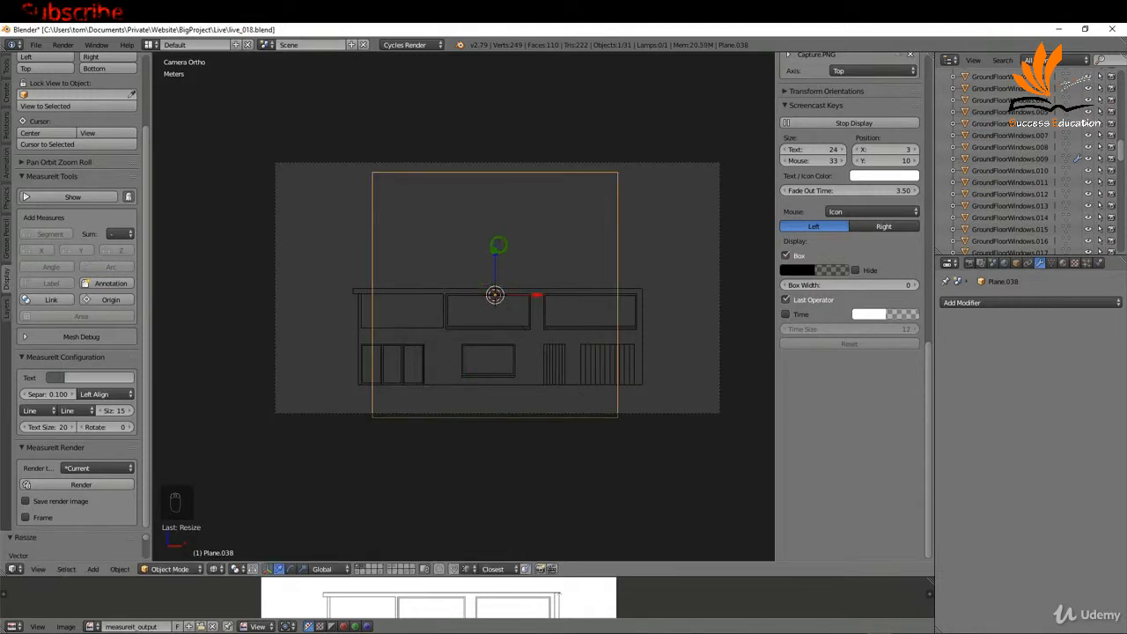
pyautogui.press('g')
pyautogui.press('z')
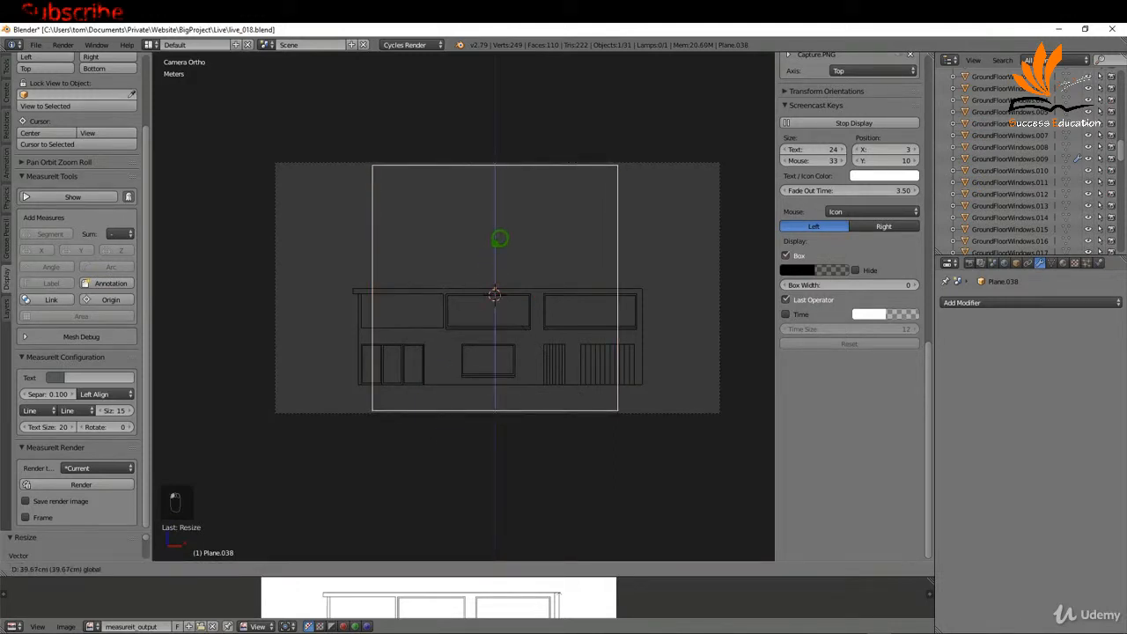
pyautogui.click(499, 238)
pyautogui.press('s')
pyautogui.press('x')
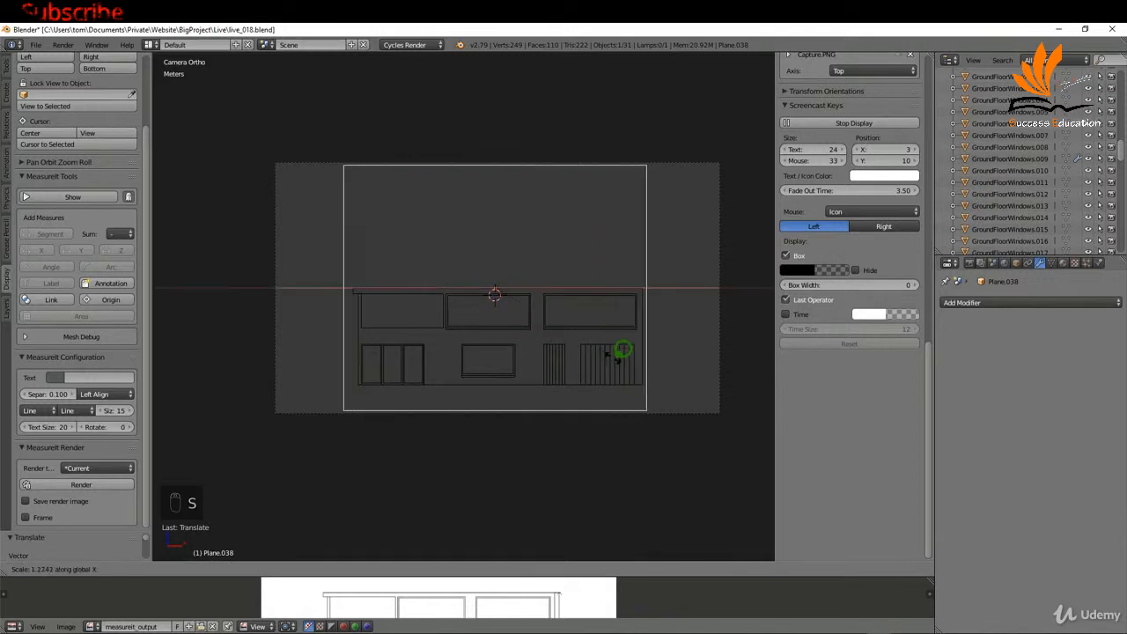
pyautogui.click(669, 387)
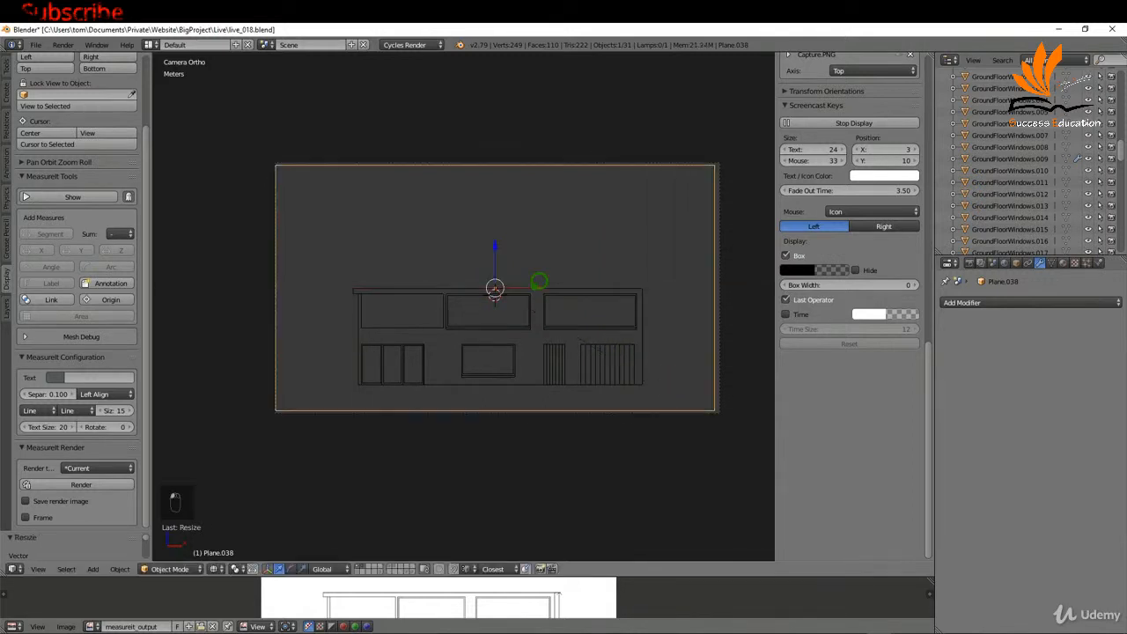
pyautogui.press('g')
pyautogui.press('x')
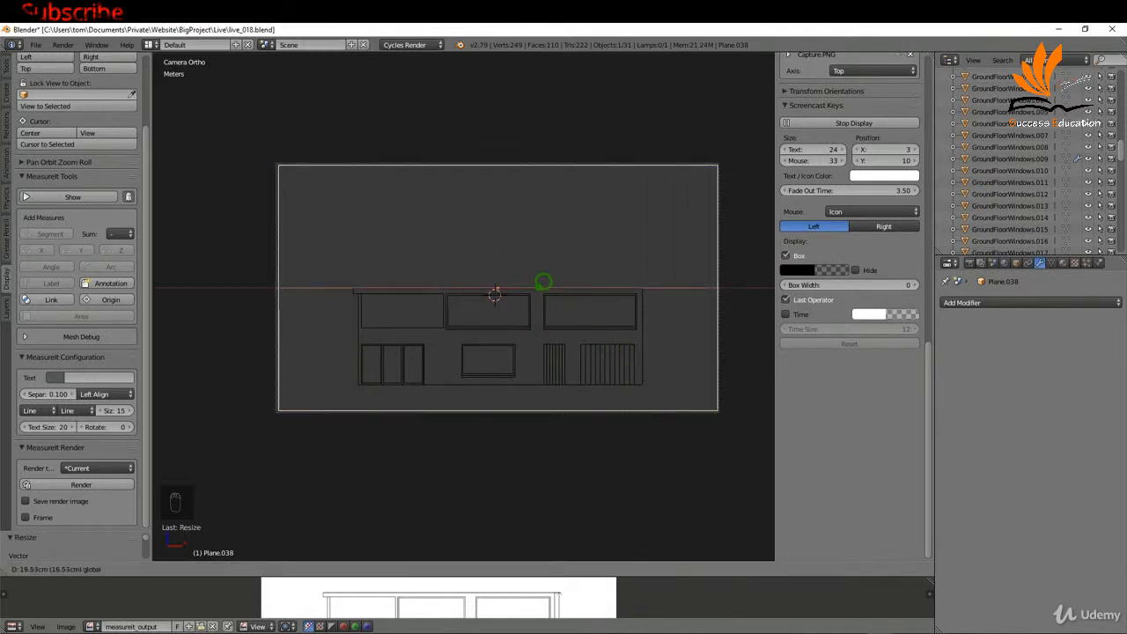
pyautogui.click(542, 282)
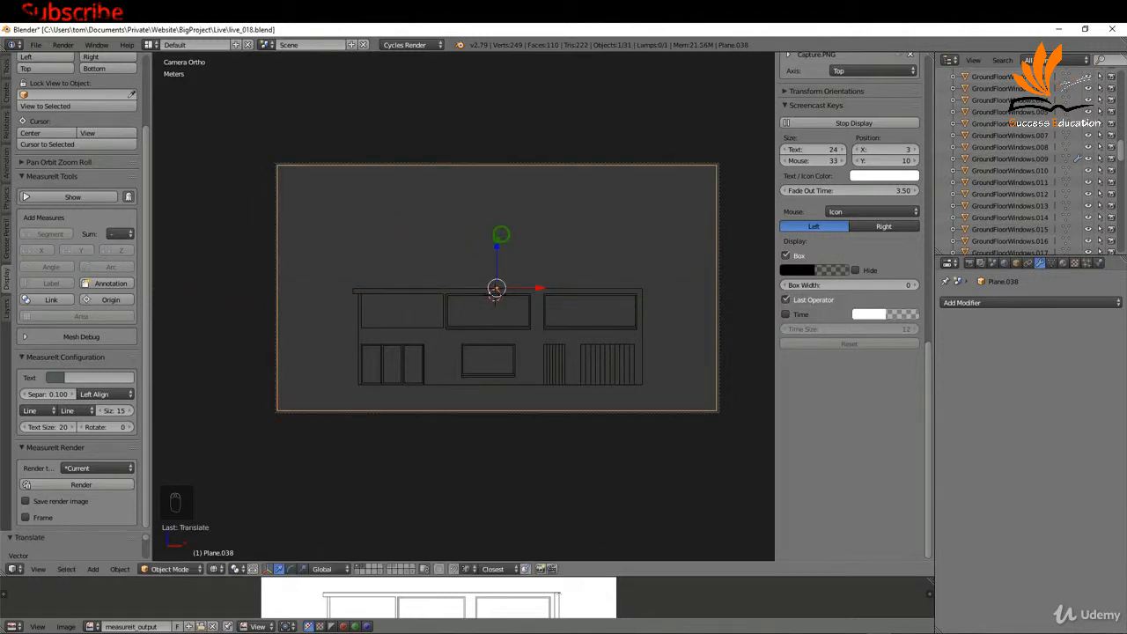
# - Apply the rotation and scale of the frame-filling plane
pyautogui.moveTo(935, 387); pyautogui.dragTo(928, 94)
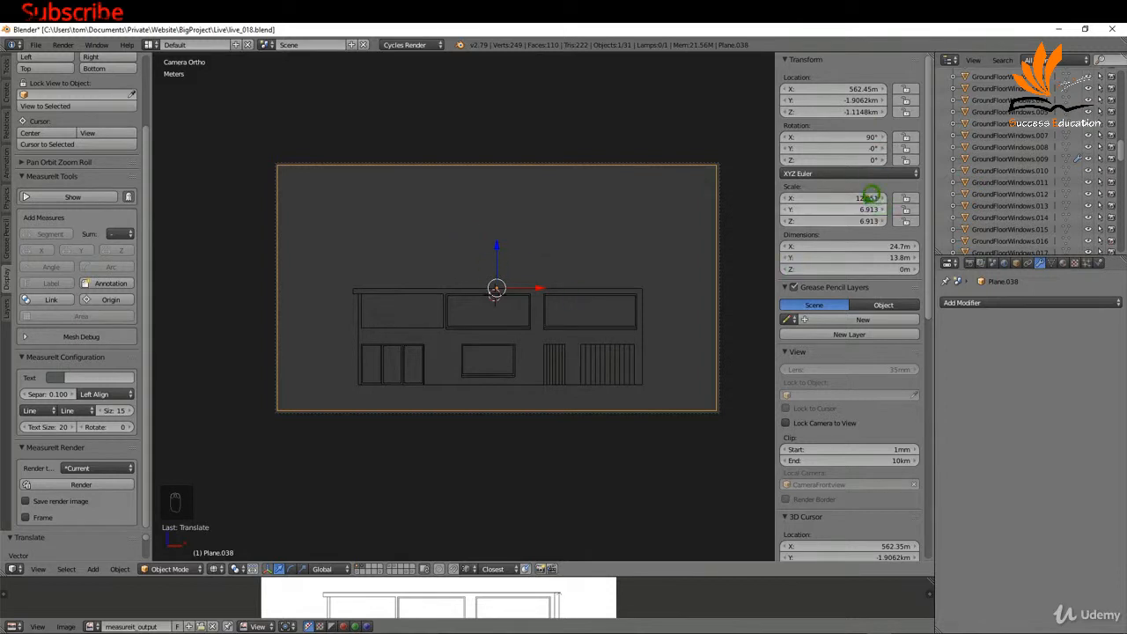
pyautogui.hotkey('ctrl', 'a')
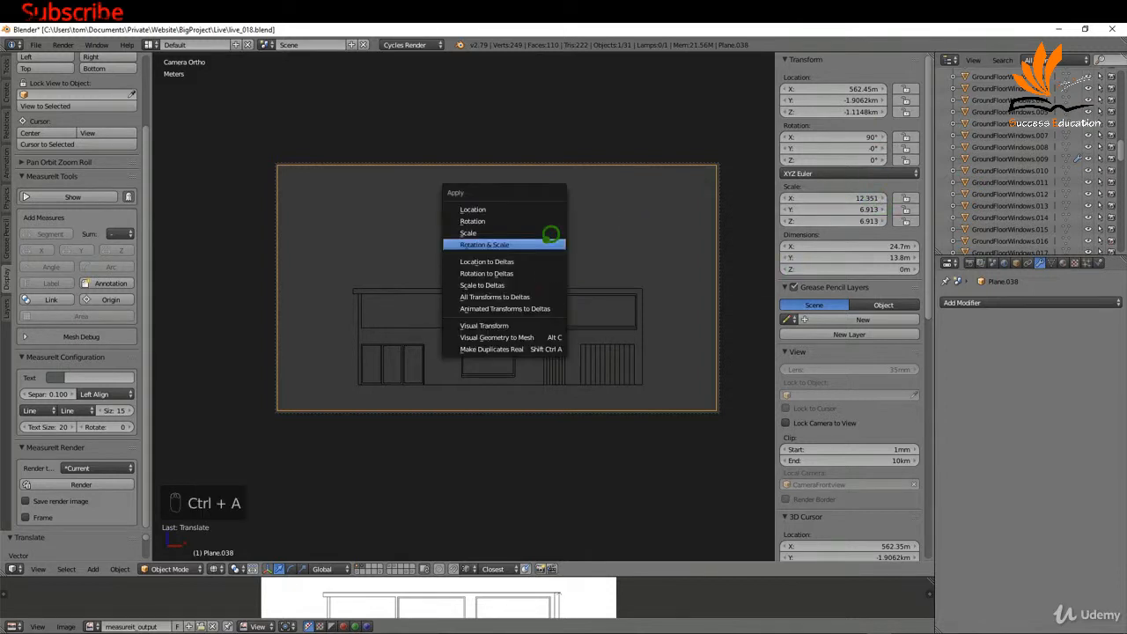
pyautogui.click(499, 240)
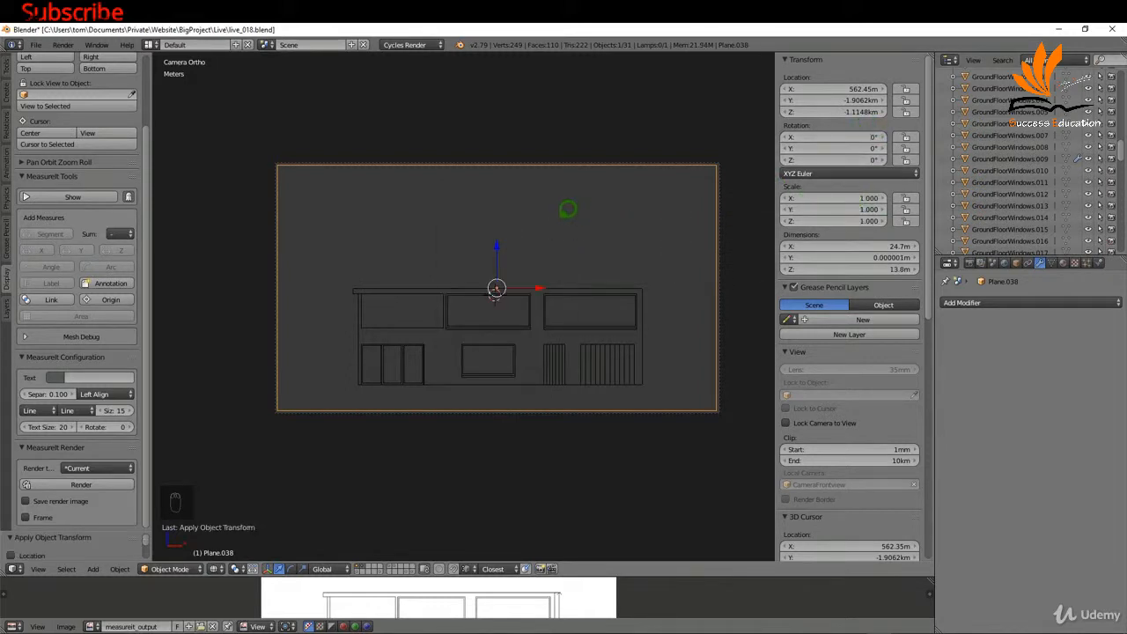
# - Round the plane's four corners in Edit Mode with a multi-segment vertex bevel, offset about 0.74
pyautogui.press('Tab')
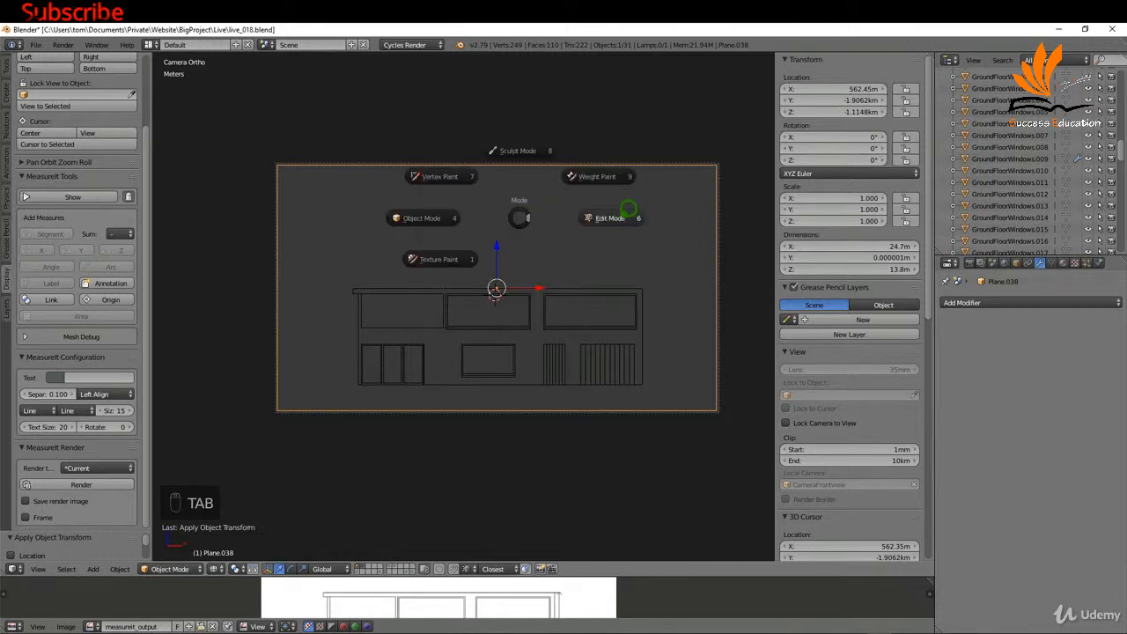
pyautogui.click(634, 218)
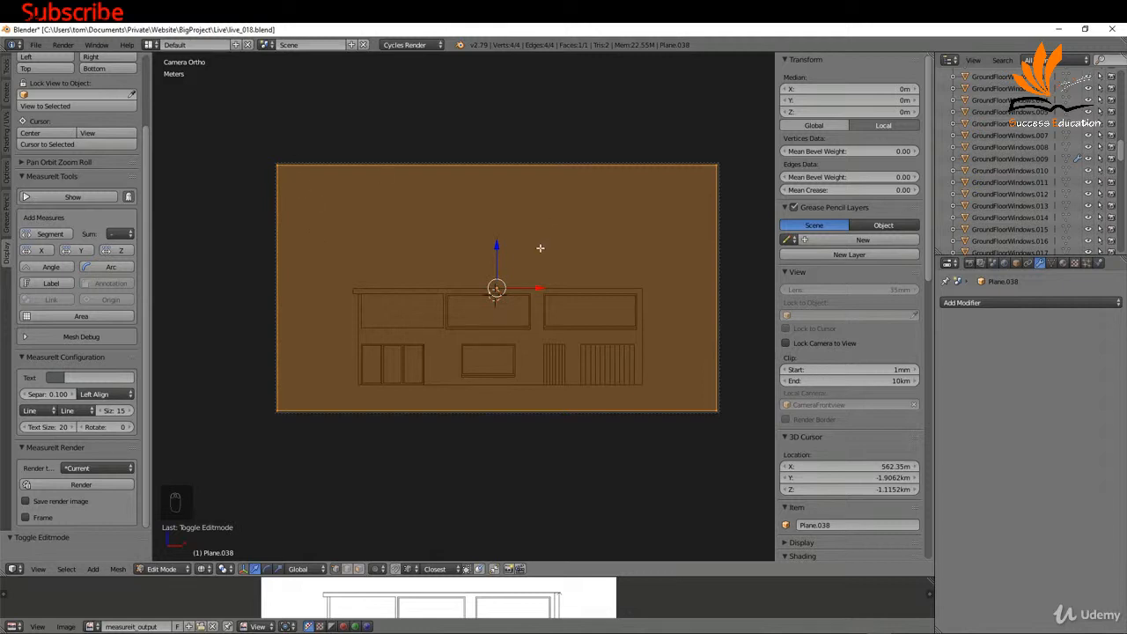
pyautogui.hotkey('ctrl', 'shift', 'b')
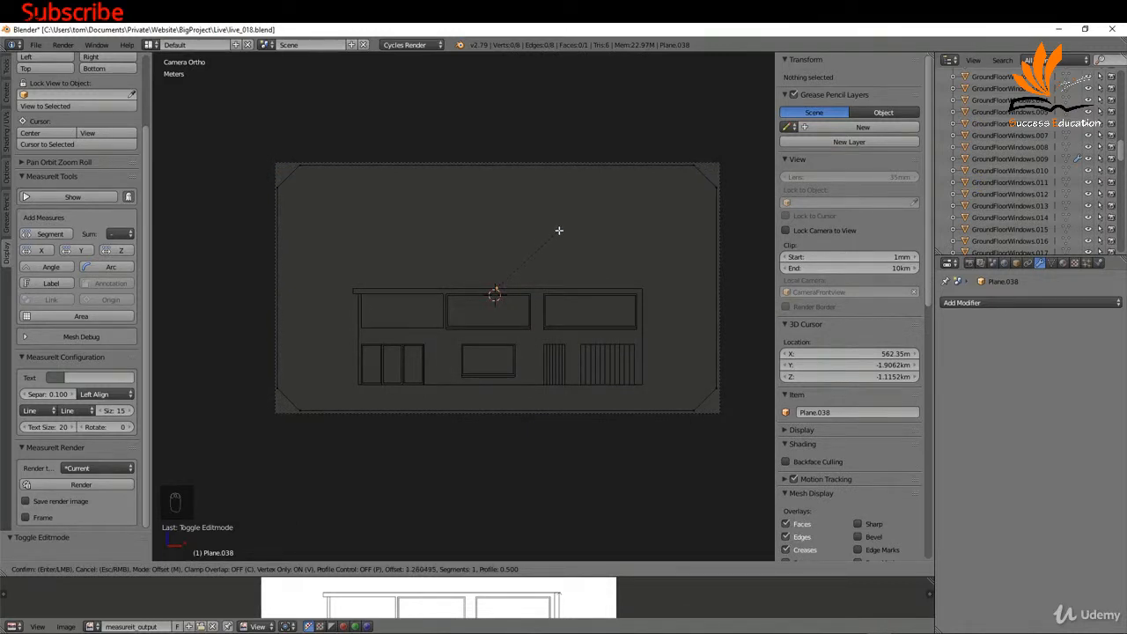
pyautogui.scroll(1, 553, 231)
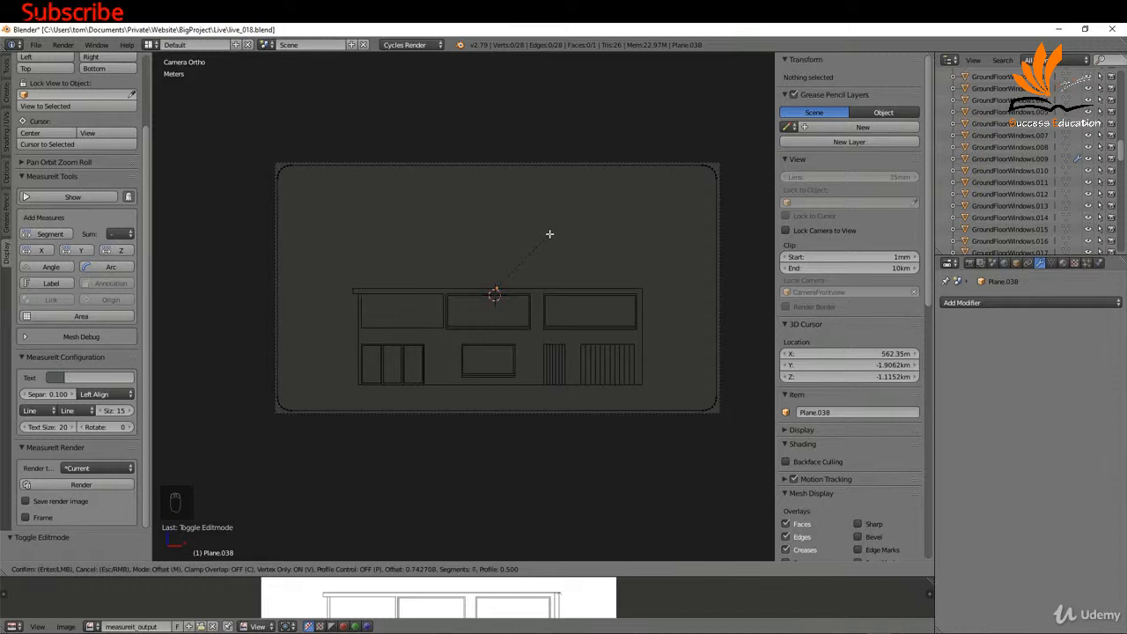
pyautogui.click(549, 234)
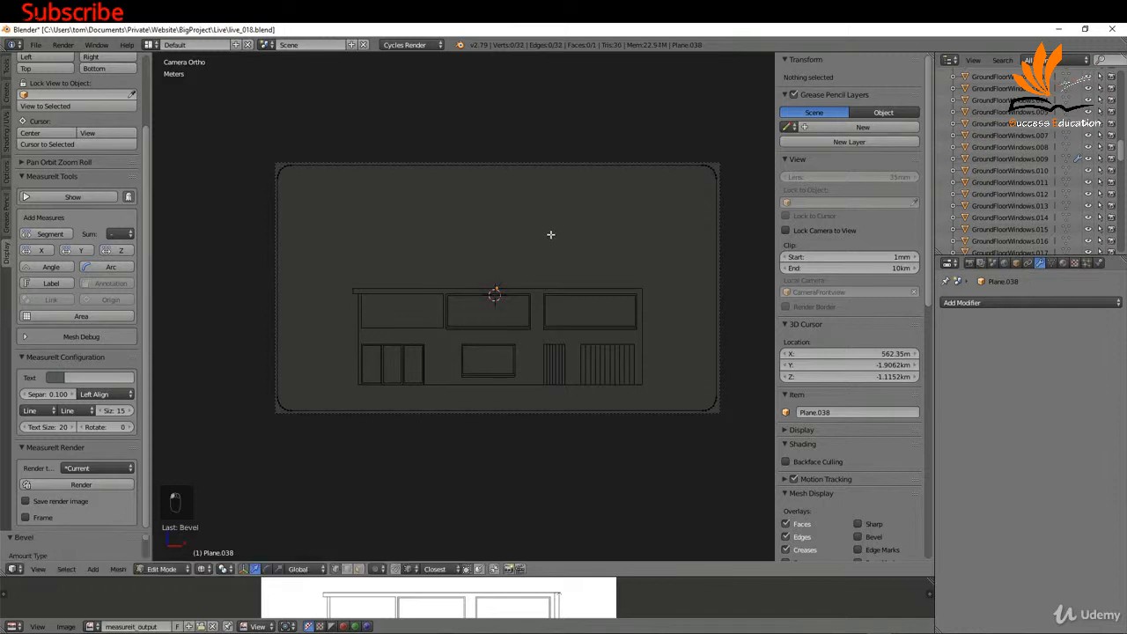
# - Inset the whole face by about 0.09 and delete the inner face, leaving a thin border in Object Mode
pyautogui.press('a')
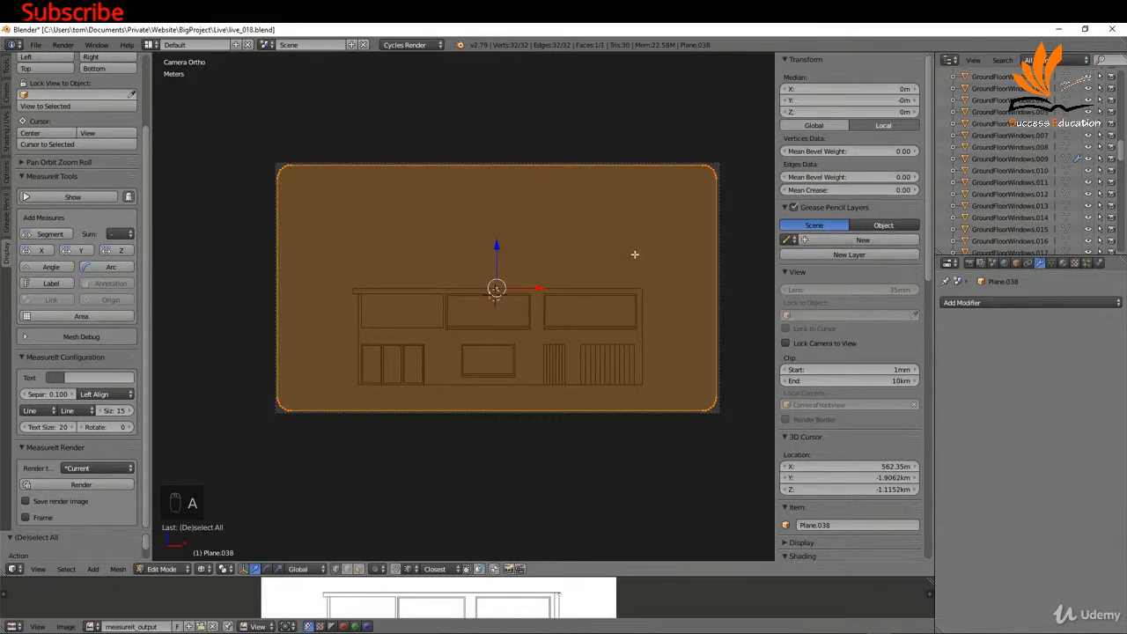
pyautogui.press('i')
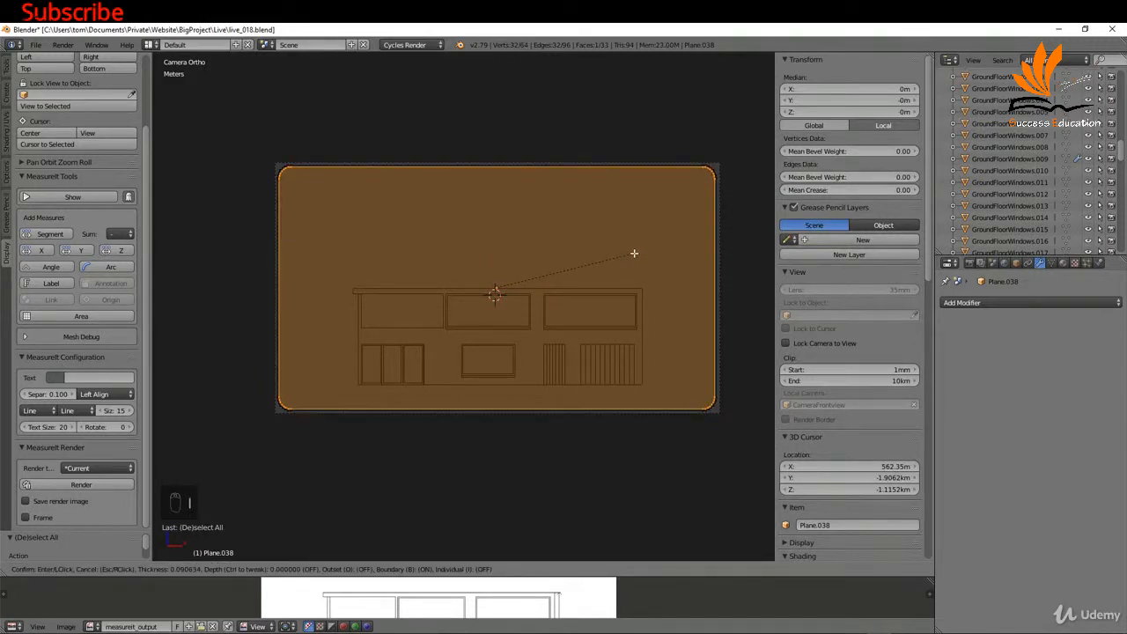
pyautogui.click(634, 253)
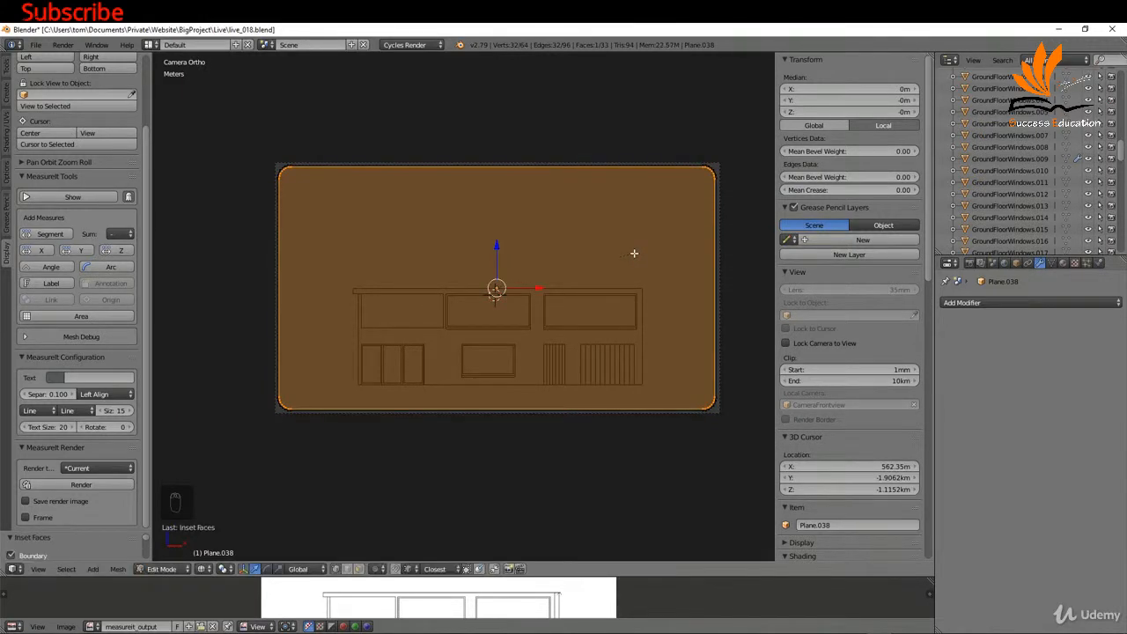
pyautogui.press('Delete')
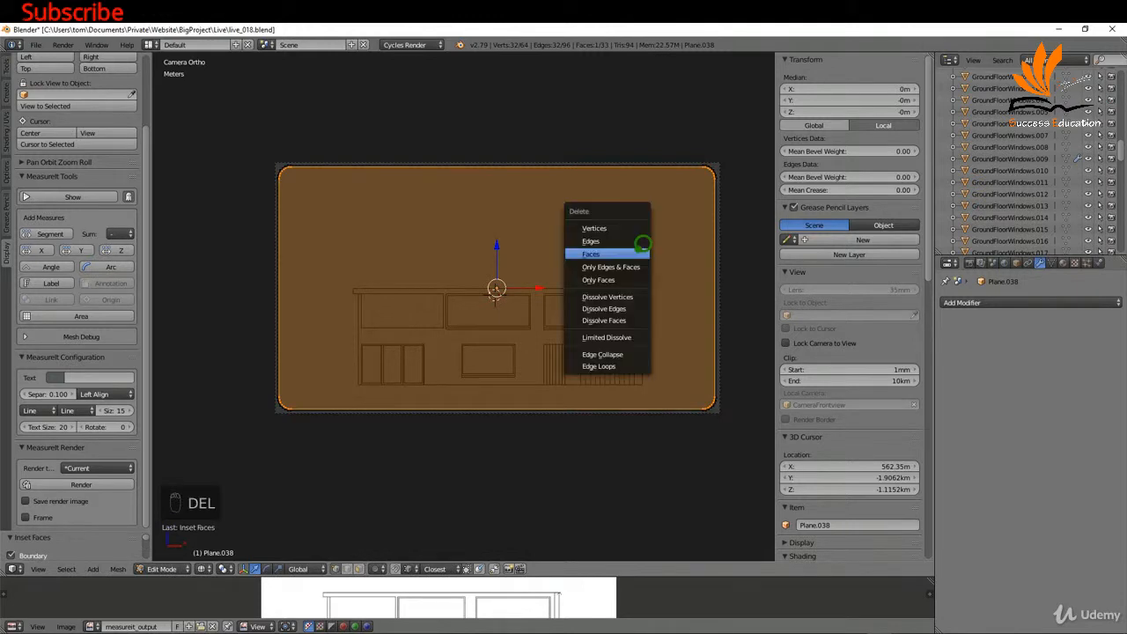
pyautogui.click(634, 253)
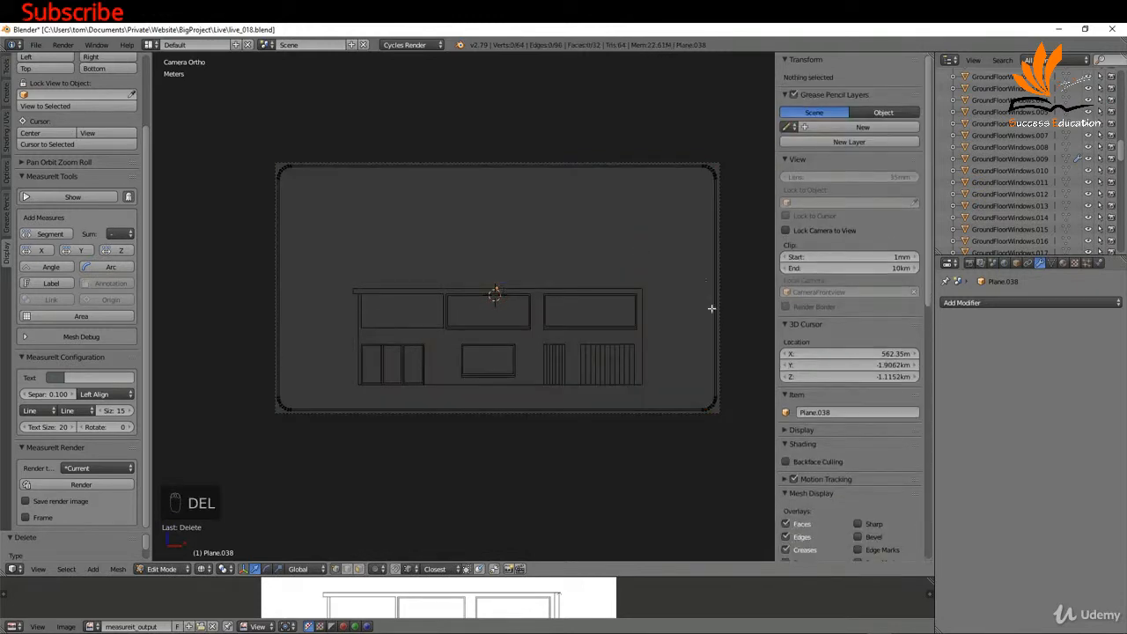
pyautogui.press('Tab')
# - Assign the existing BlackText material to the rounded border
pyautogui.click(370, 180)
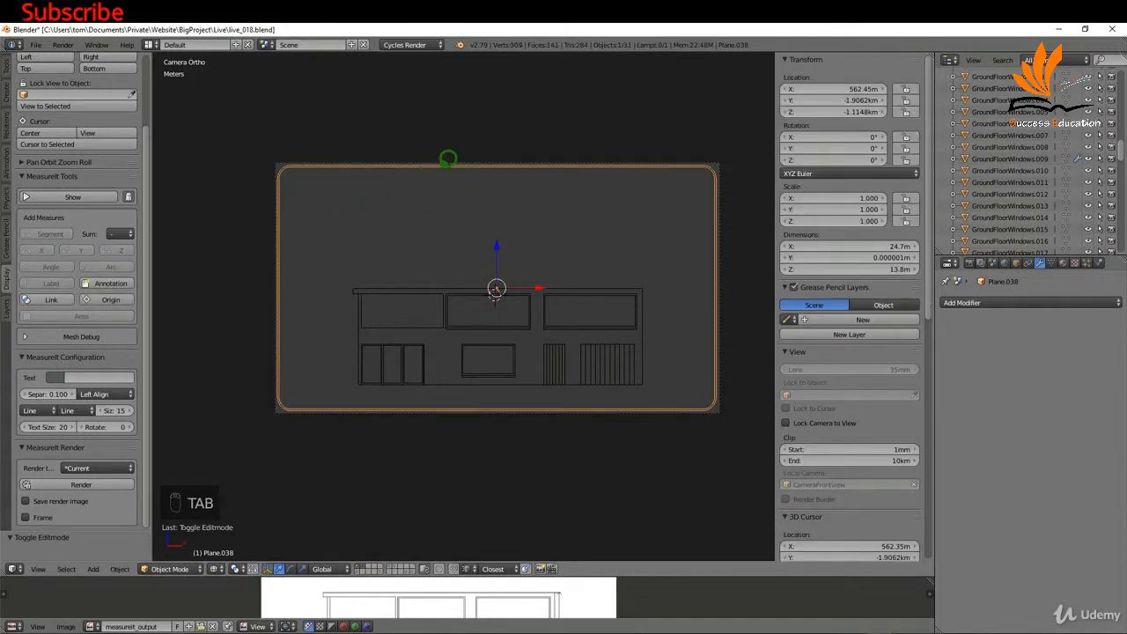
pyautogui.click(1063, 262)
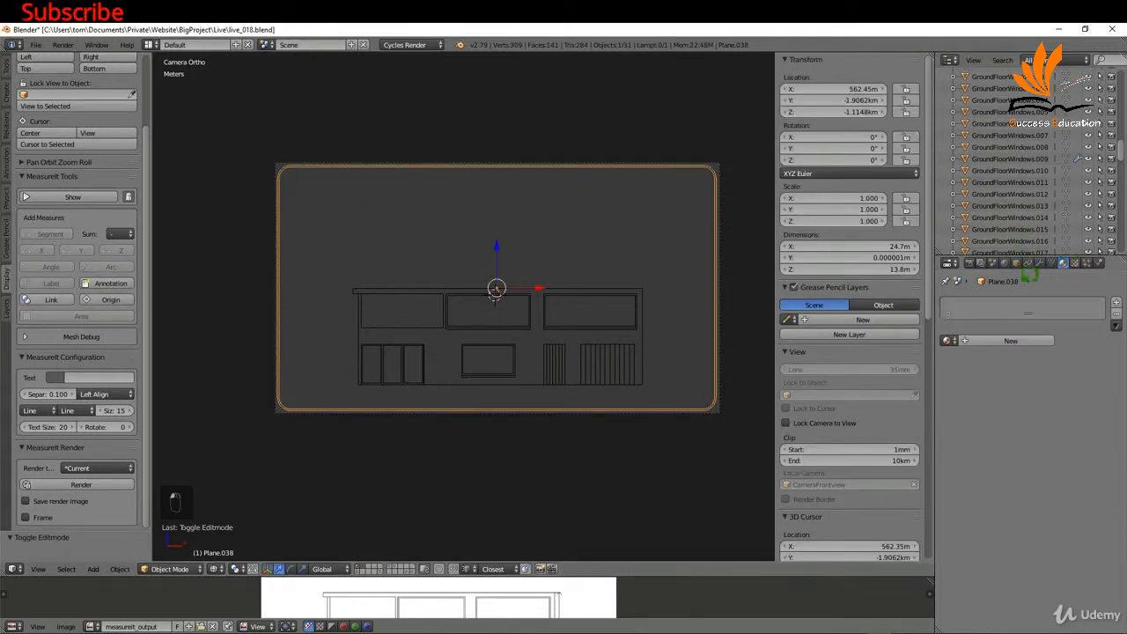
pyautogui.click(948, 340)
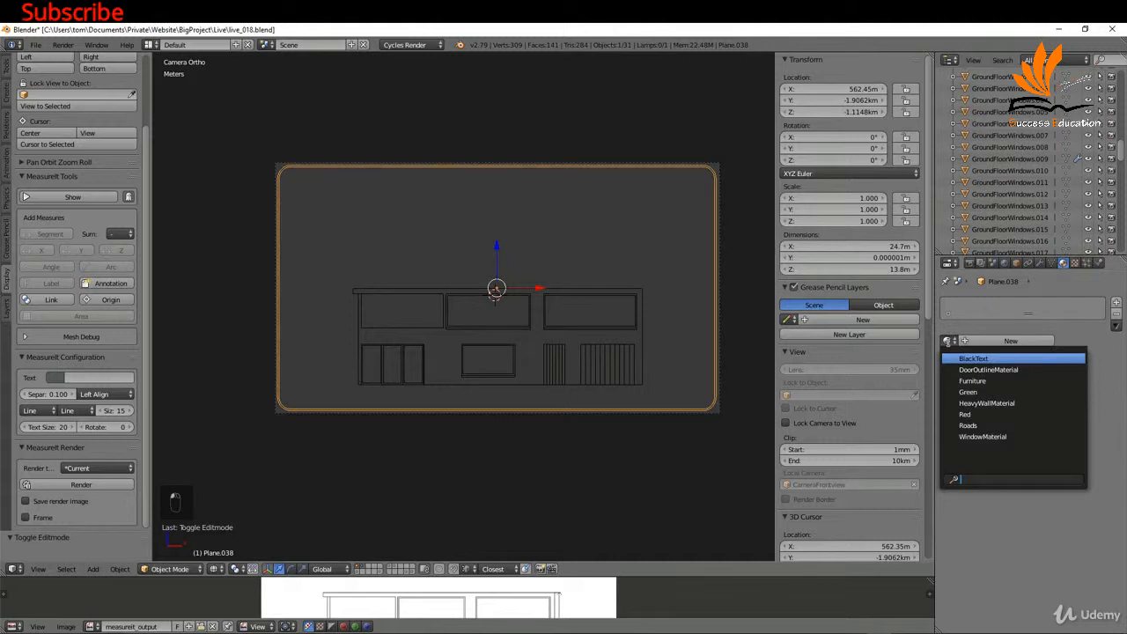
pyautogui.click(998, 358)
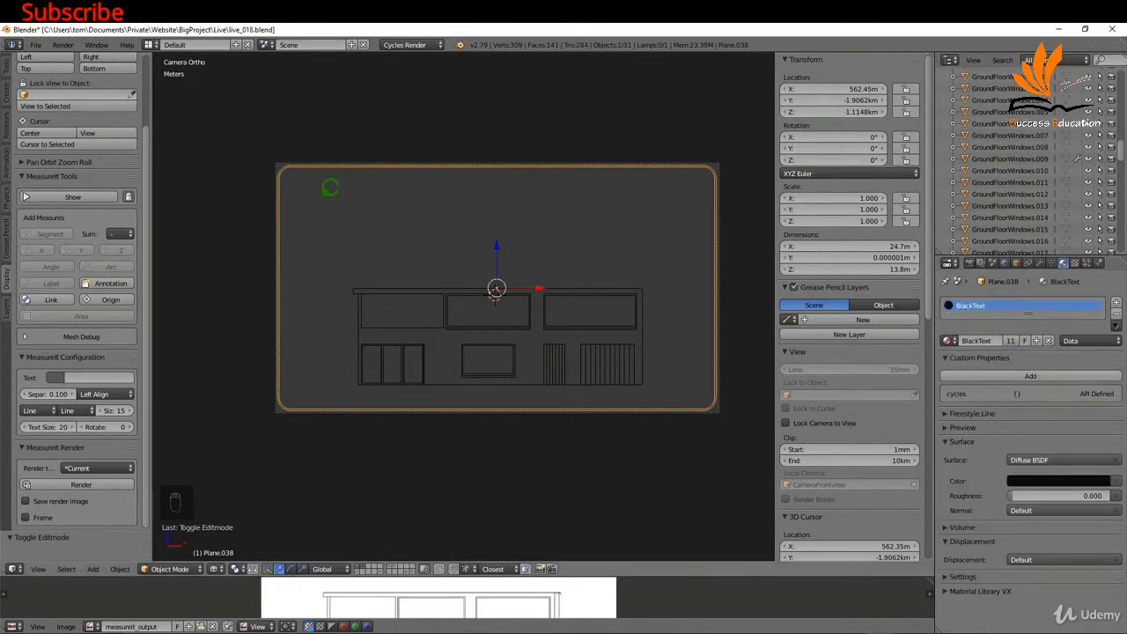
# - Add a second plane inside the border's upper-left corner and rotate it 90° about the X axis
pyautogui.click(326, 198)
pyautogui.hotkey('shift', 'a')
pyautogui.moveTo(385, 200)
pyautogui.click(424, 191)
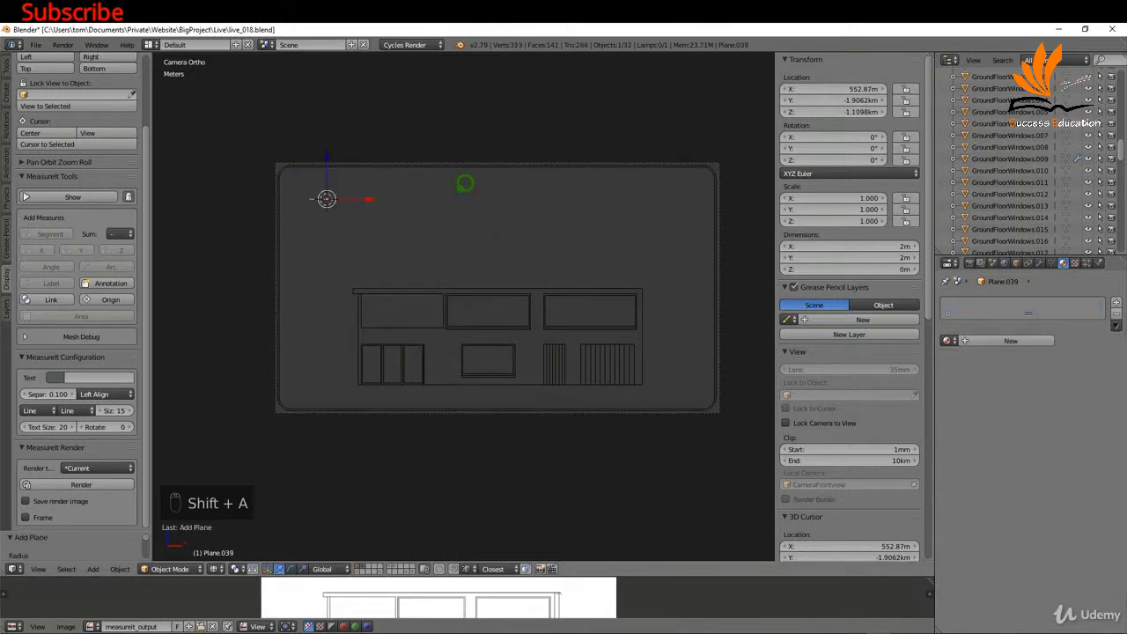
pyautogui.write('rx')
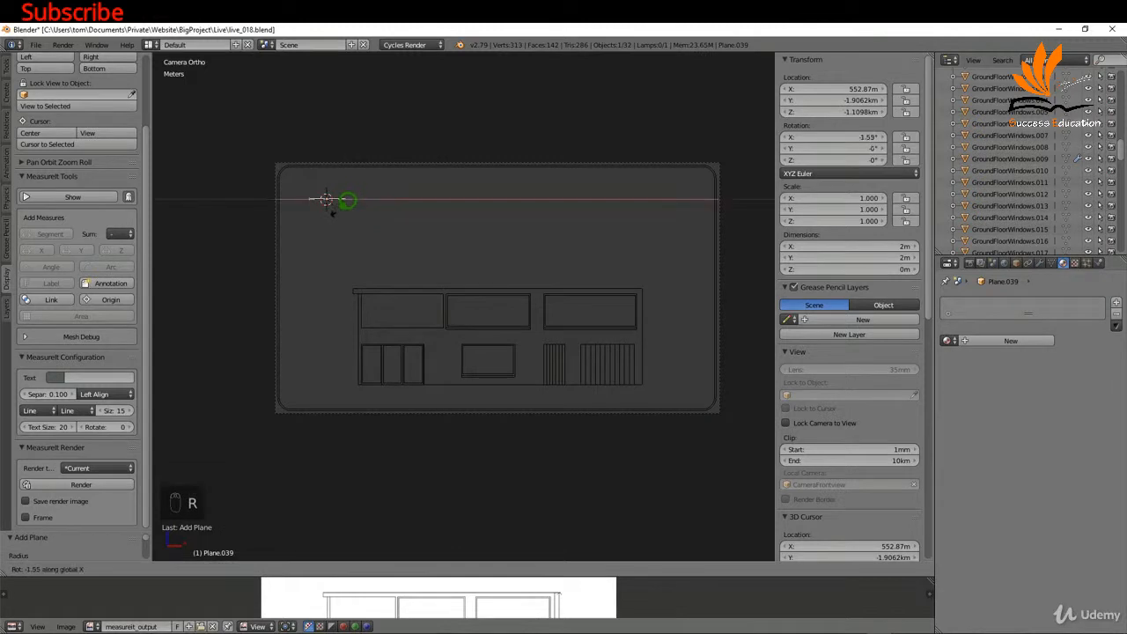
pyautogui.write('90')
pyautogui.press('Return')
# - Stretch the new plane along X to about 15.5 m wide and move it about 5.9 m along X inside the border
pyautogui.press('s')
pyautogui.press('x')
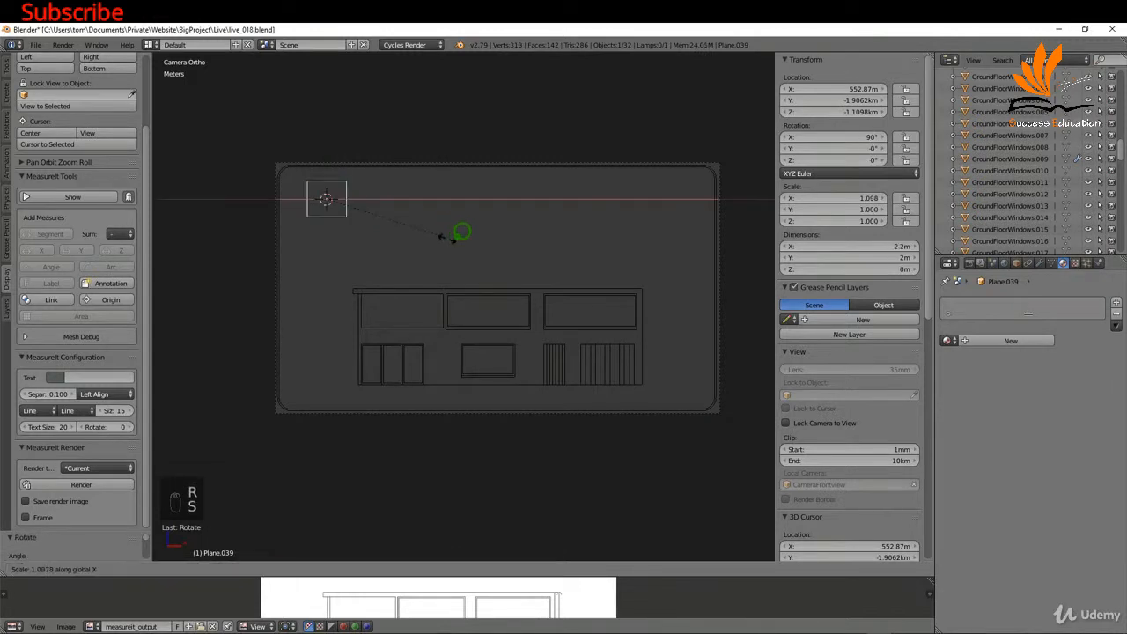
pyautogui.click(559, 428)
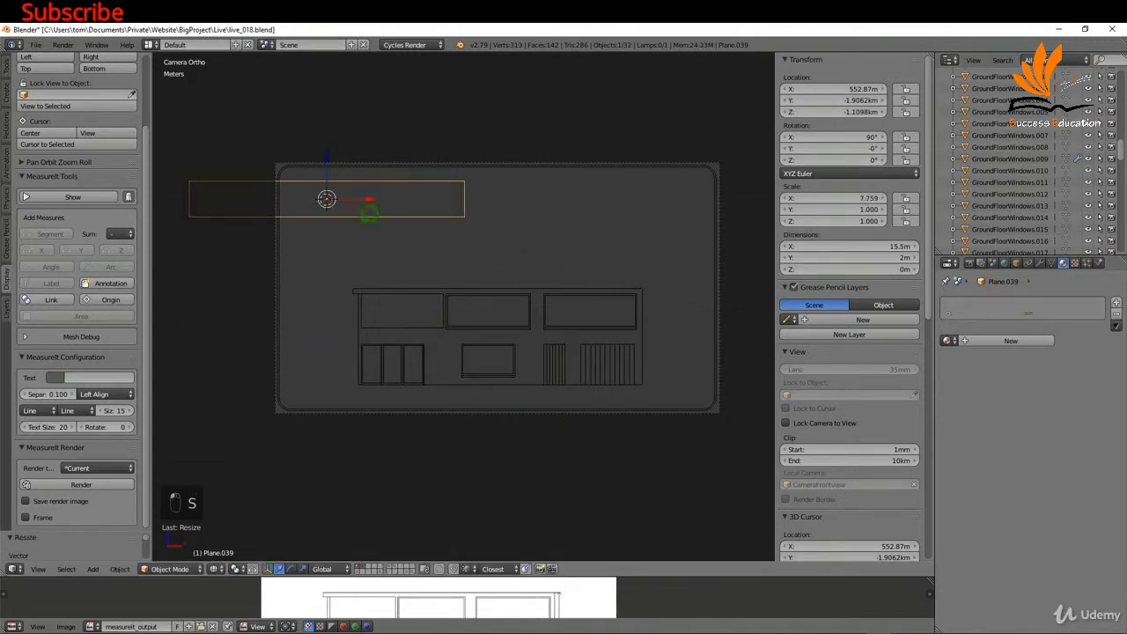
pyautogui.moveTo(376, 193); pyautogui.dragTo(481, 195)
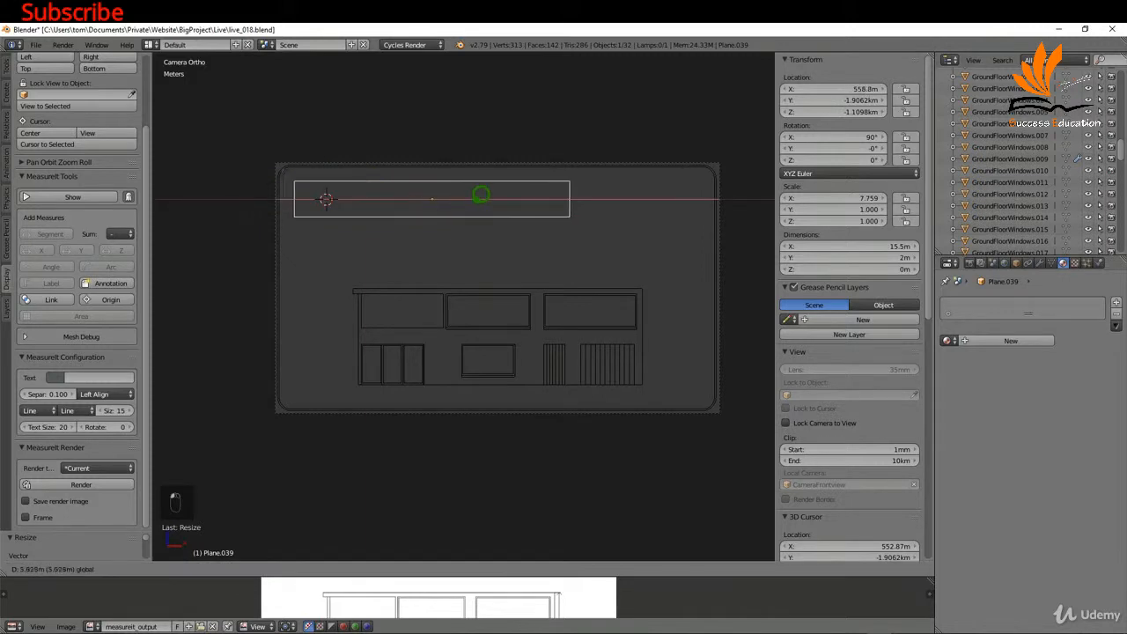
pyautogui.click(481, 194)
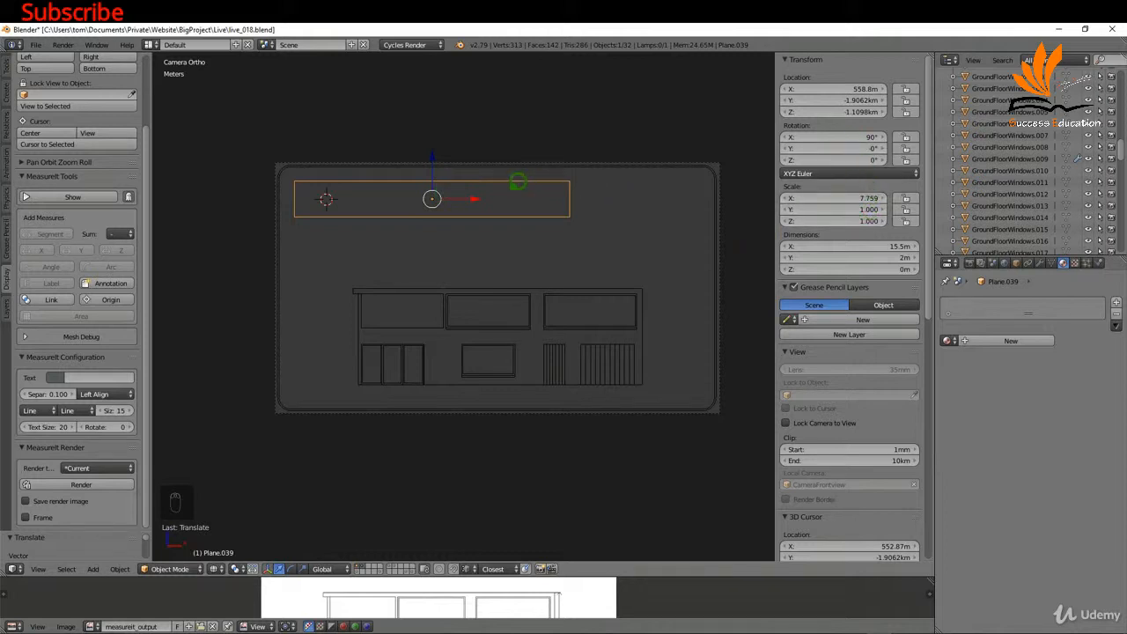
# - Apply the strip's rotation and scale, and divide it in Edit Mode into four equal cells with three centred vertical loop cuts
pyautogui.hotkey('ctrl', 'a')
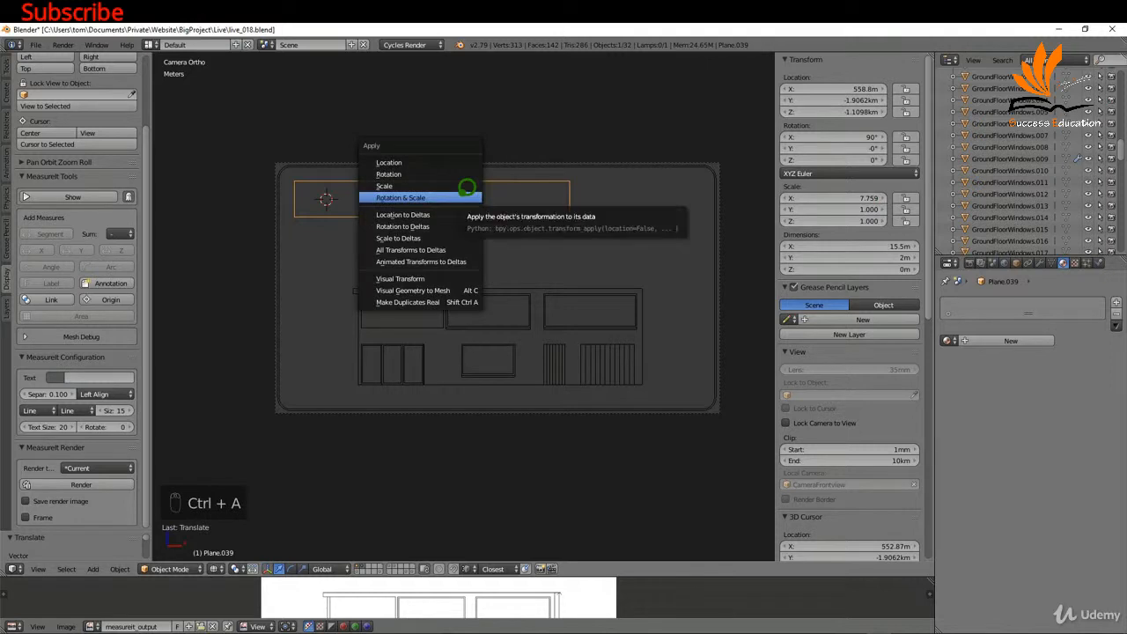
pyautogui.click(465, 188)
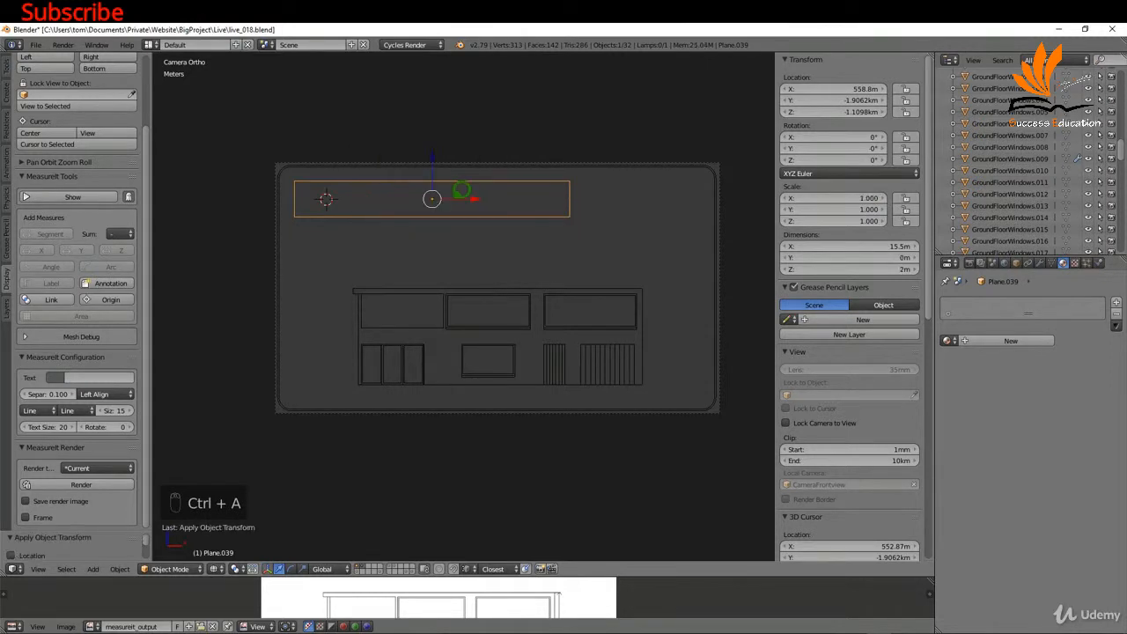
pyautogui.press('Tab')
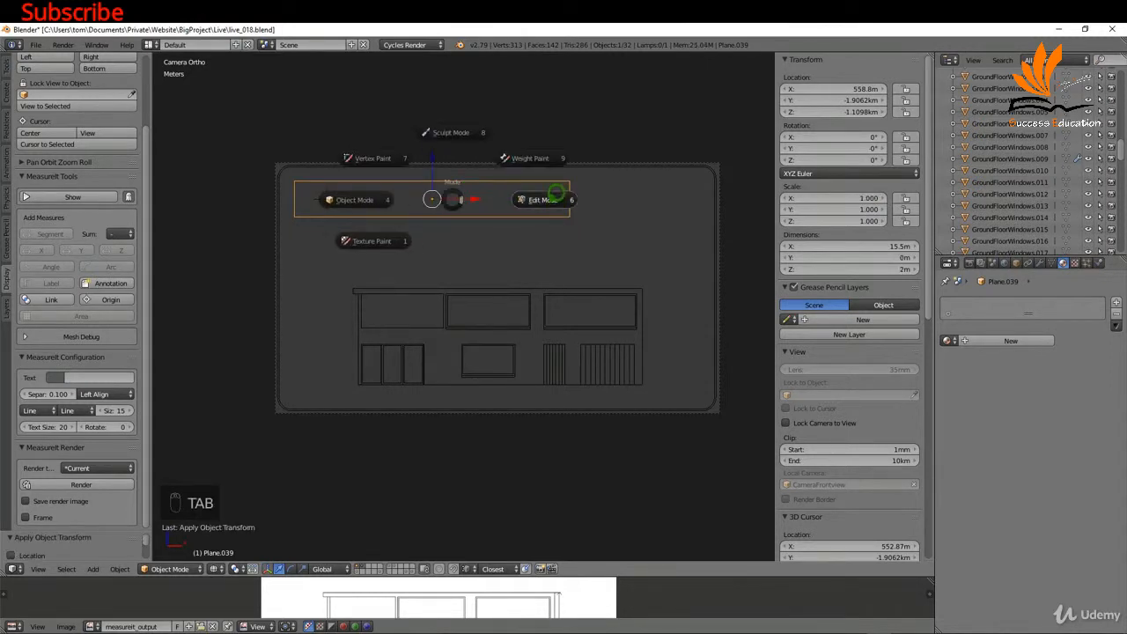
pyautogui.click(545, 197)
pyautogui.hotkey('ctrl', 'z')
pyautogui.hotkey('ctrl', 'r')
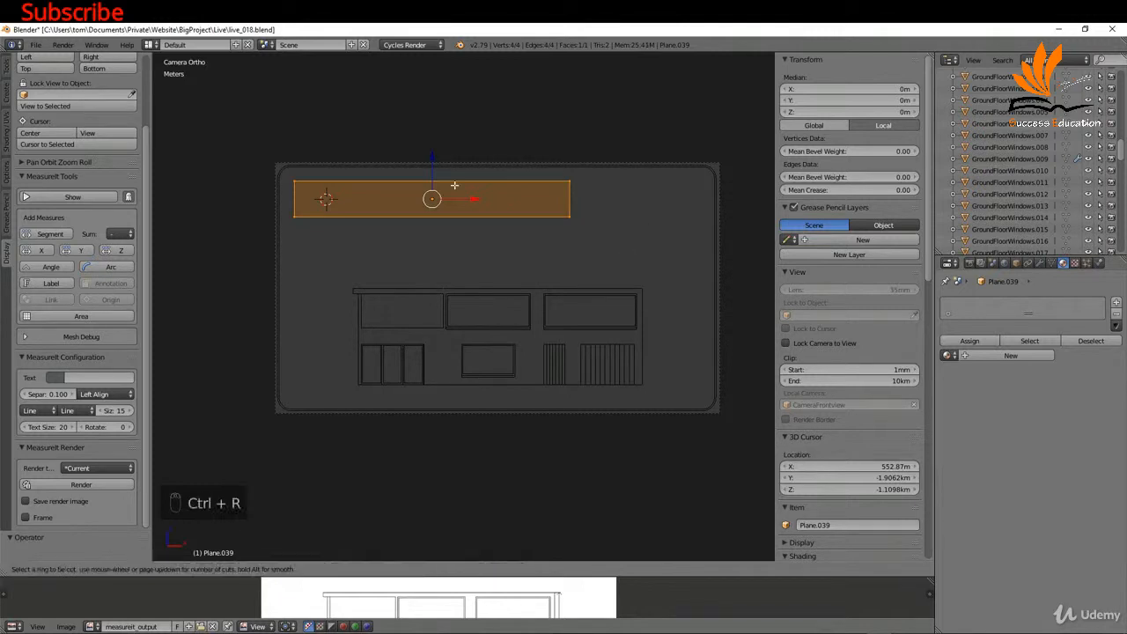
pyautogui.scroll(1, 454, 185)
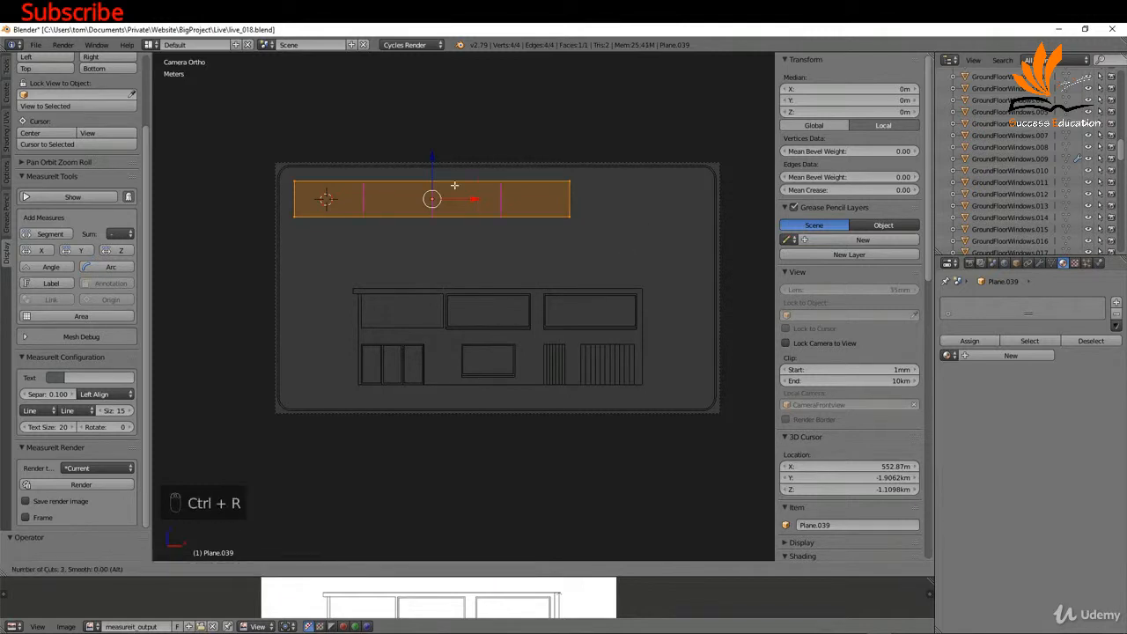
pyautogui.click(455, 184)
pyautogui.rightClick(442, 191)
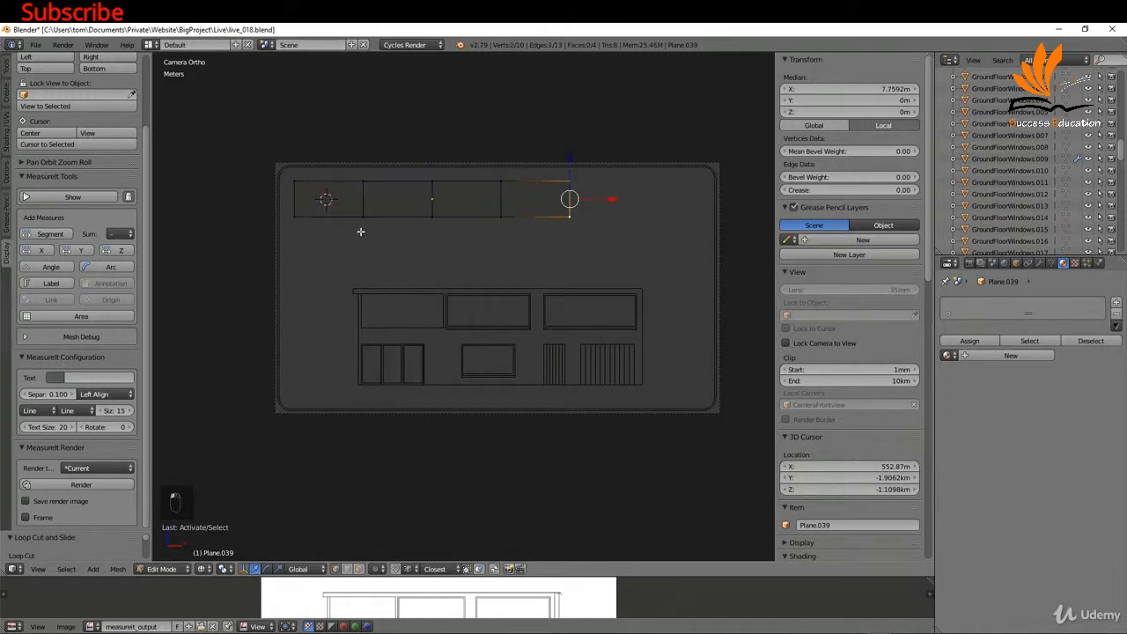
# - Round the strip's four outer corners with a four-segment vertex bevel, offset about 0.70
pyautogui.keyDown('shift'); pyautogui.rightClick(302, 220); pyautogui.keyUp('shift')
pyautogui.keyDown('shift'); pyautogui.rightClick(296, 179); pyautogui.keyUp('shift')
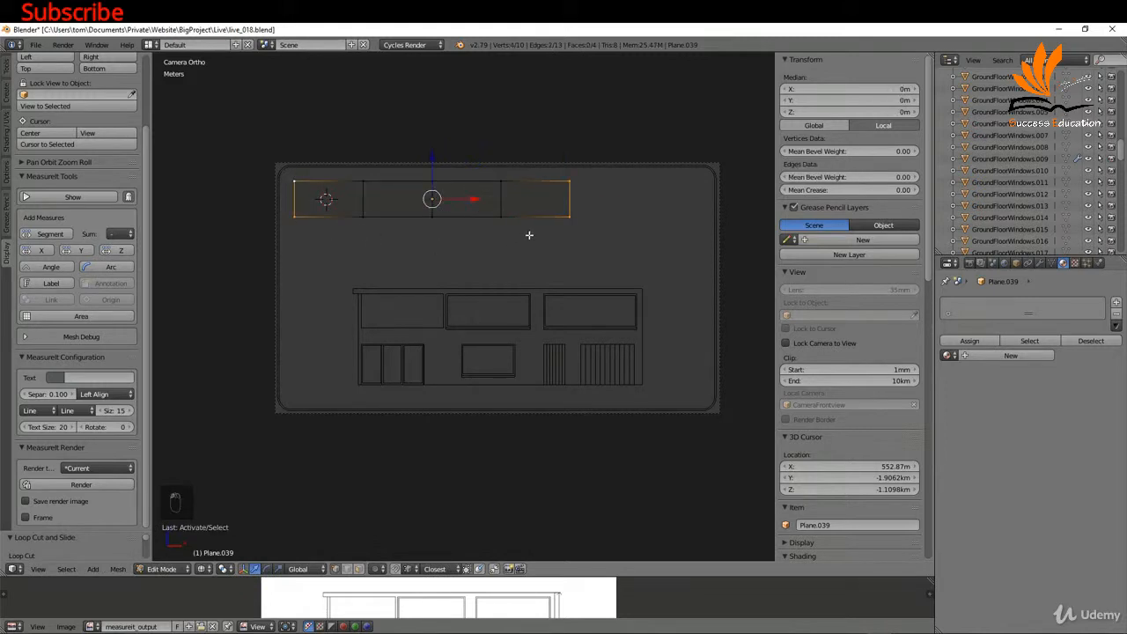
pyautogui.hotkey('ctrl', 'shift', 'b')
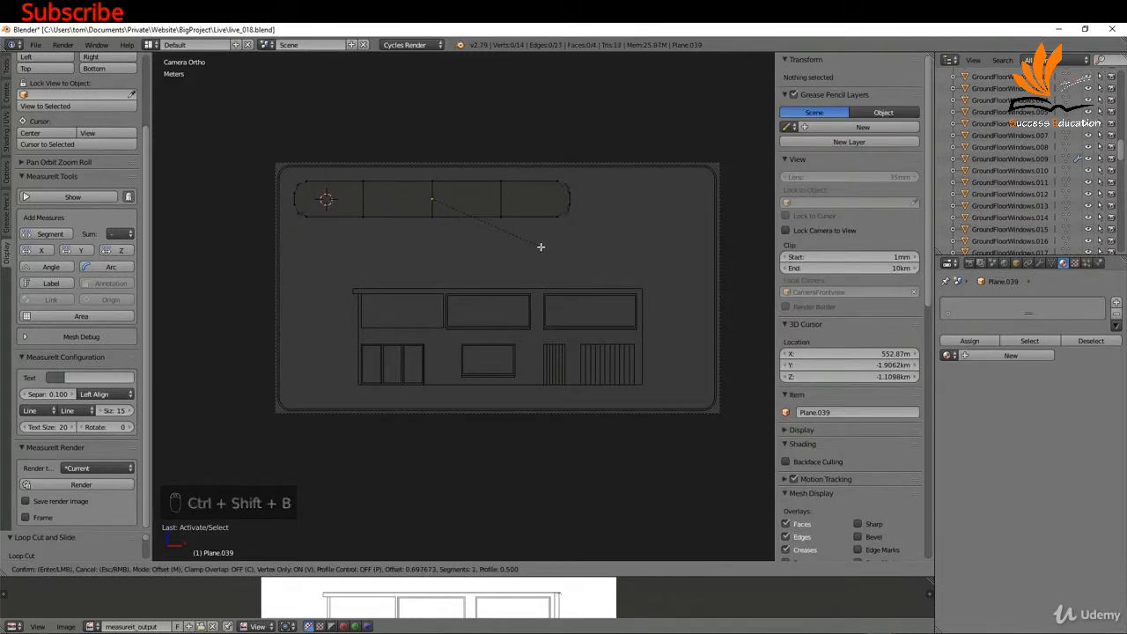
pyautogui.scroll(2, 541, 247)
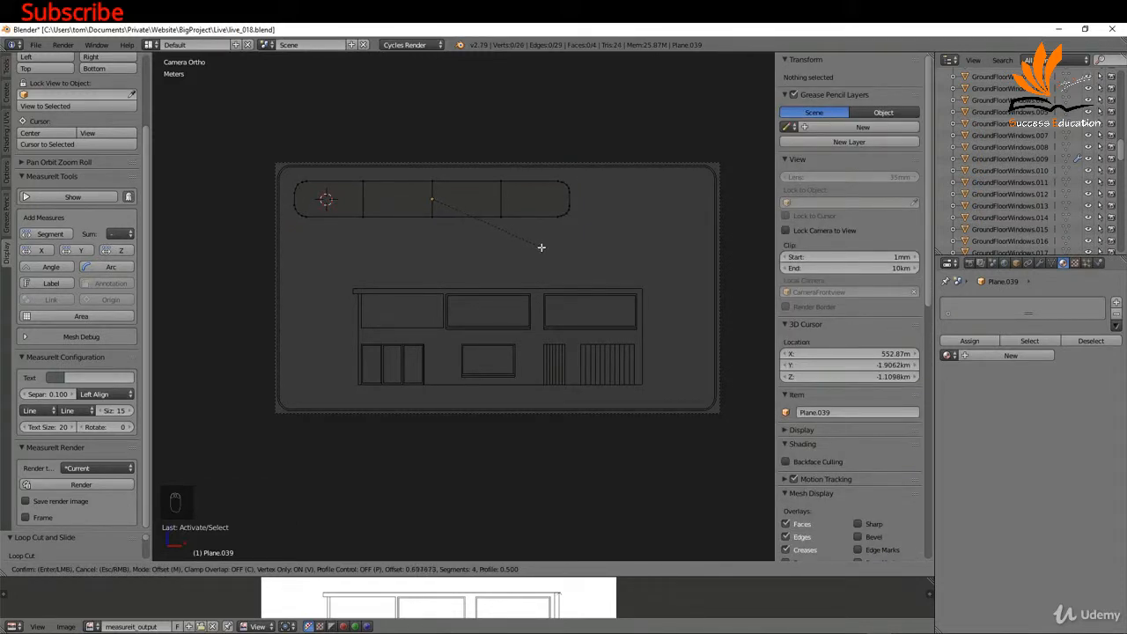
pyautogui.click(541, 247)
# - Separate the strip's three right-hand faces one by one into their own objects, and return to Object Mode with the second cell selected
pyautogui.hotkey('ctrl', 'Tab')
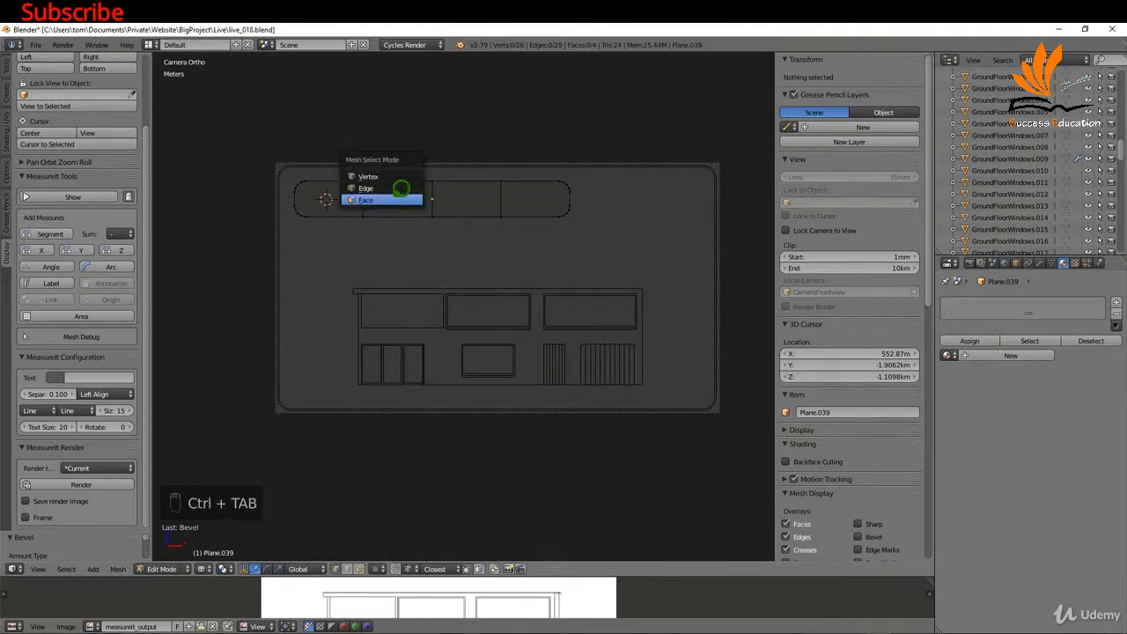
pyautogui.click(408, 200)
pyautogui.click(539, 199)
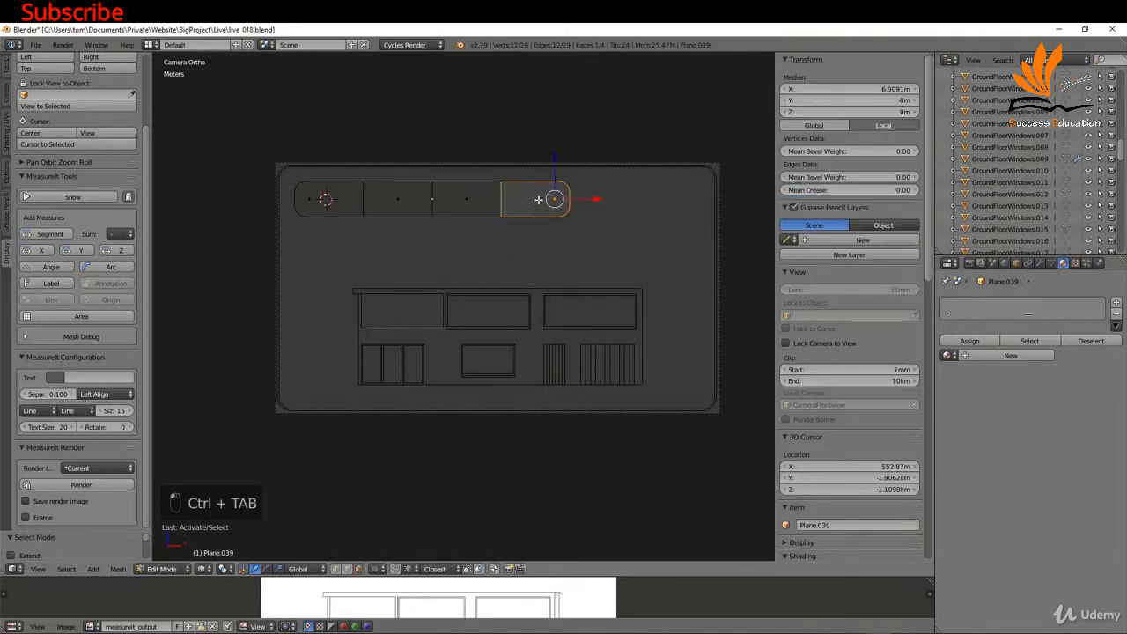
pyautogui.press('p')
pyautogui.click(515, 199)
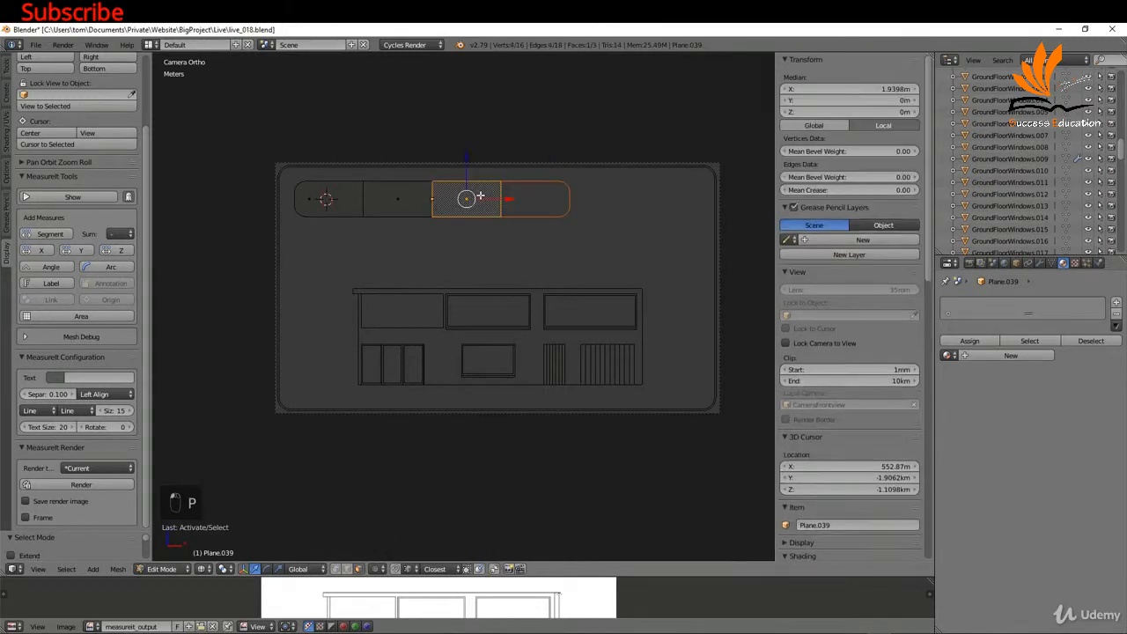
pyautogui.press('p')
pyautogui.click(480, 195)
pyautogui.click(401, 199)
pyautogui.press('p')
pyautogui.click(405, 198)
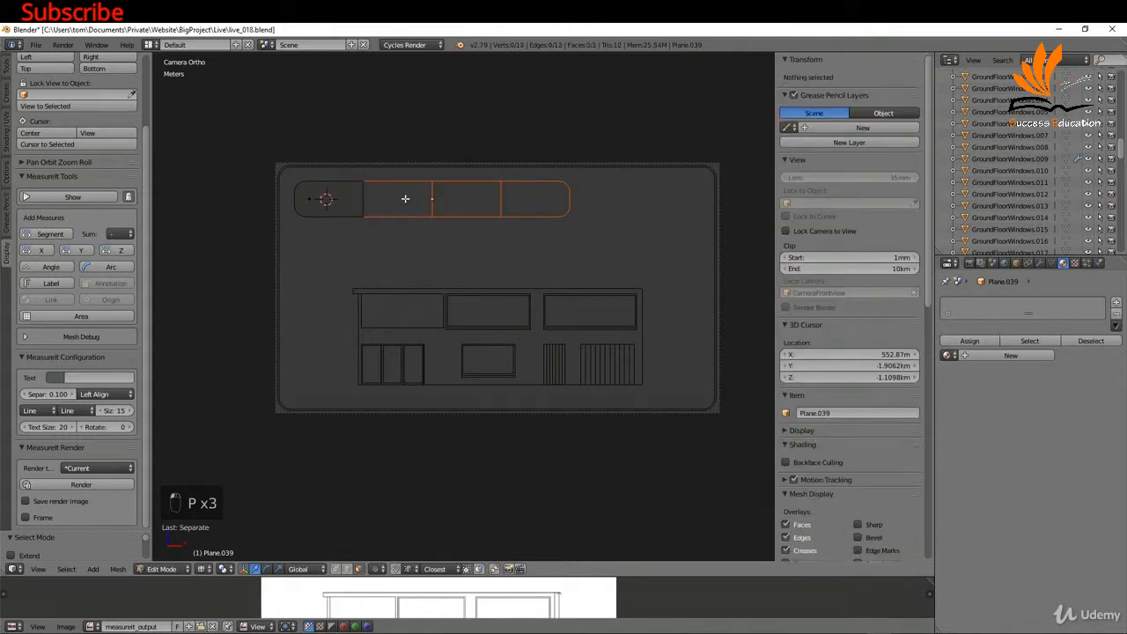
pyautogui.press('Tab')
pyautogui.click(326, 195)
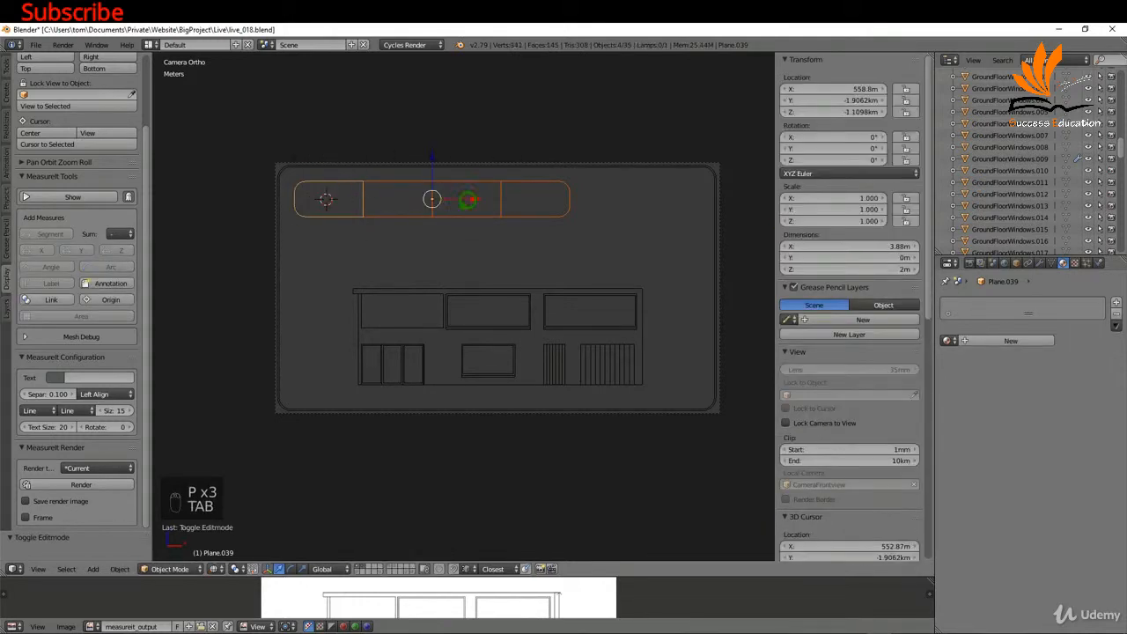
pyautogui.click(387, 202)
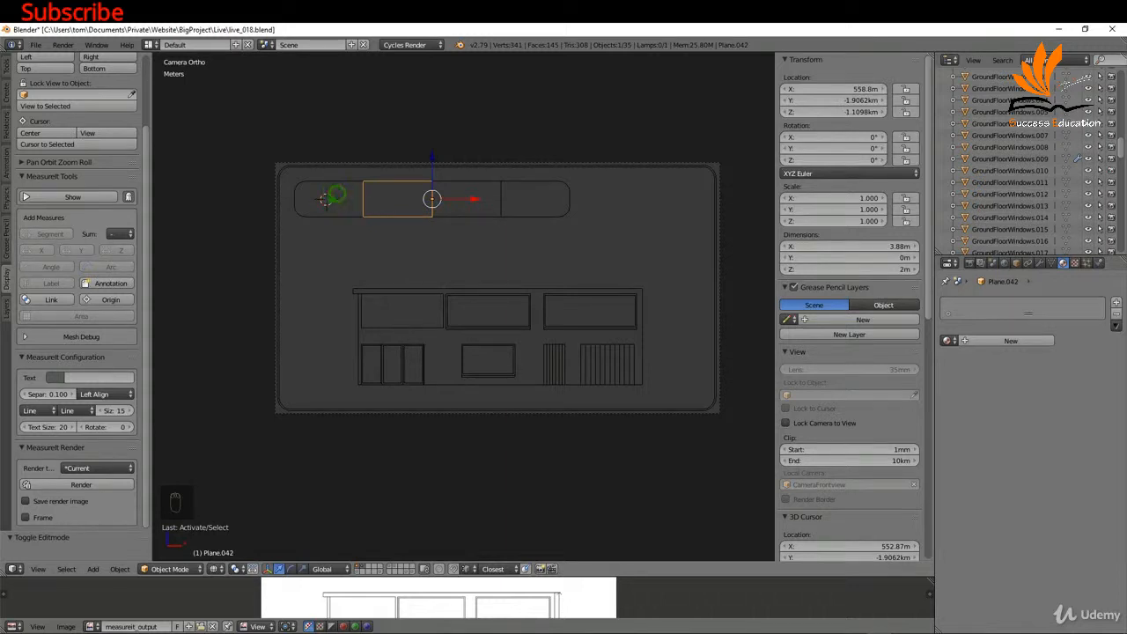
# - Add a text object at the 3D cursor and rotate it 90° about the X axis
pyautogui.hotkey('shift', 'a')
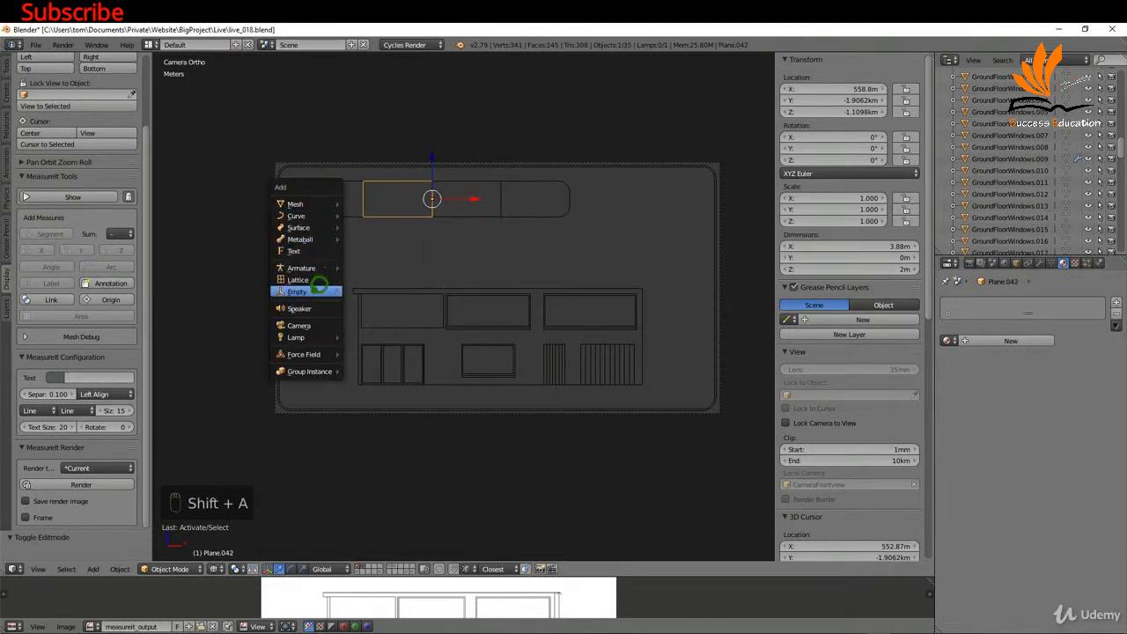
pyautogui.click(294, 250)
pyautogui.press('r')
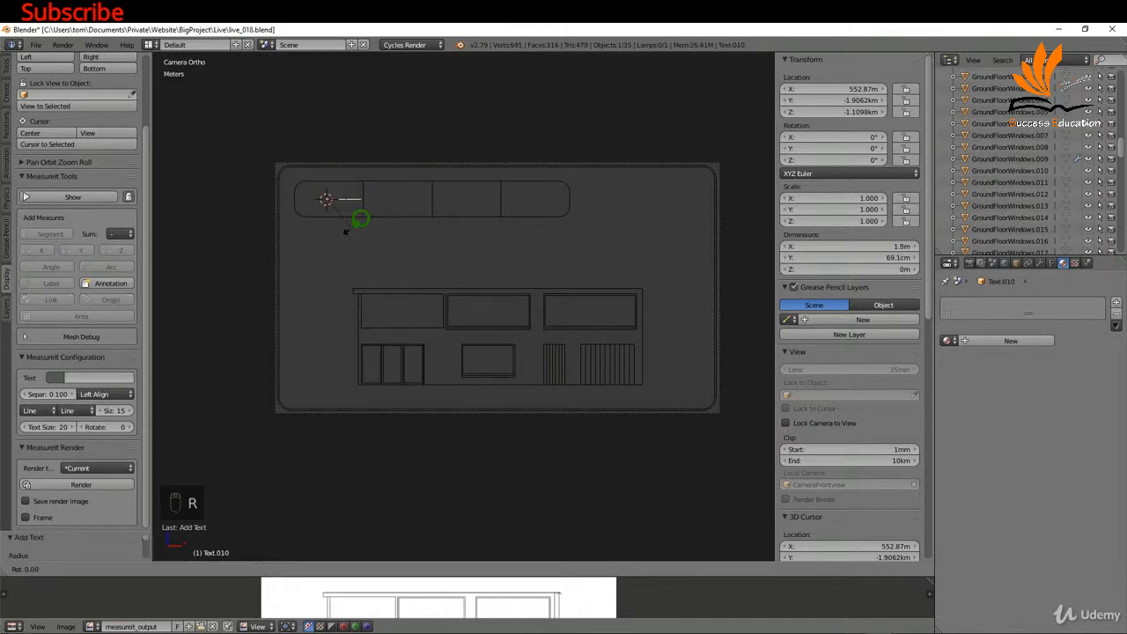
pyautogui.press('x')
pyautogui.press('9')
pyautogui.press('0')
pyautogui.press('Return')
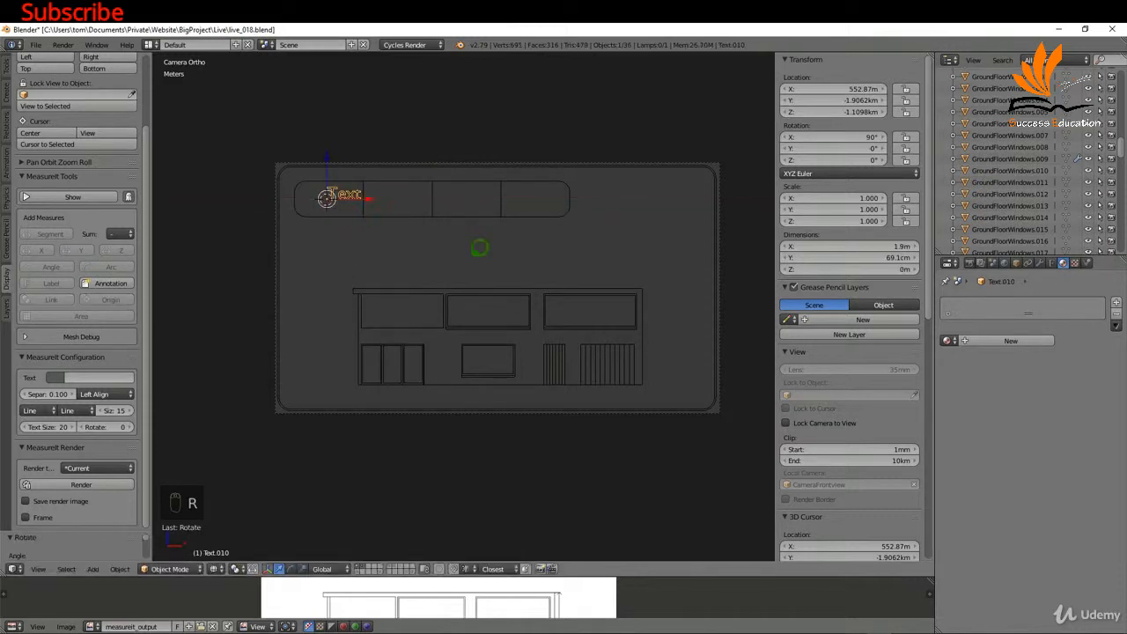
# - Move the text to the lower left of the first cell and scale it down to about 0.396
pyautogui.press('g')
pyautogui.click(460, 254)
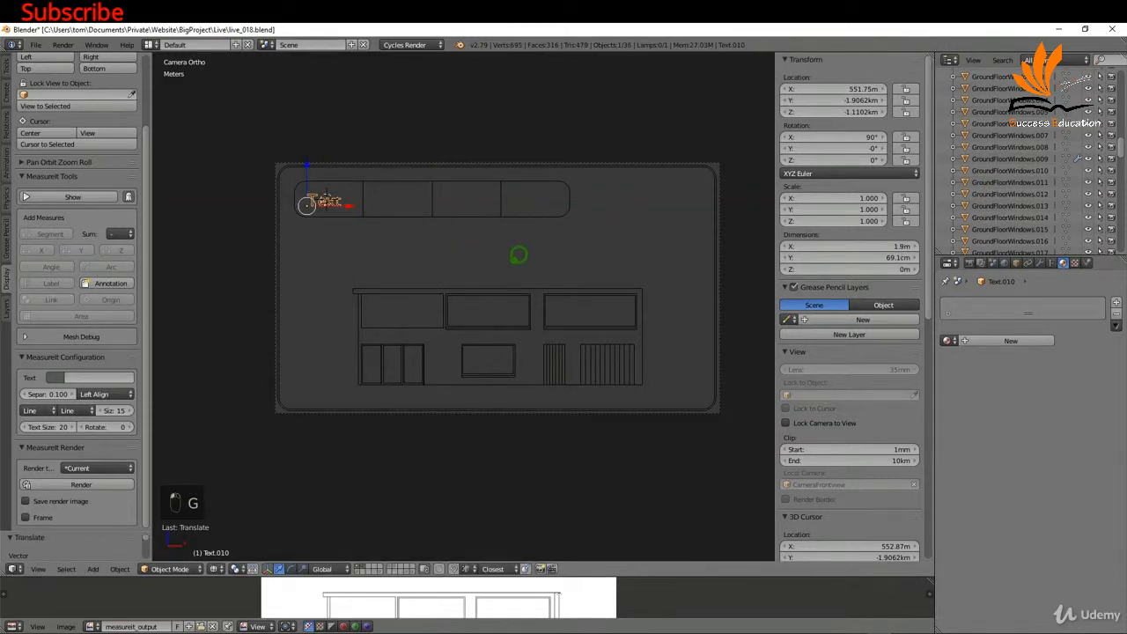
pyautogui.press('s')
pyautogui.click(392, 223)
# - Replace the text's content with "Front Elevation" and assign it the existing BlackText material
pyautogui.press('Tab')
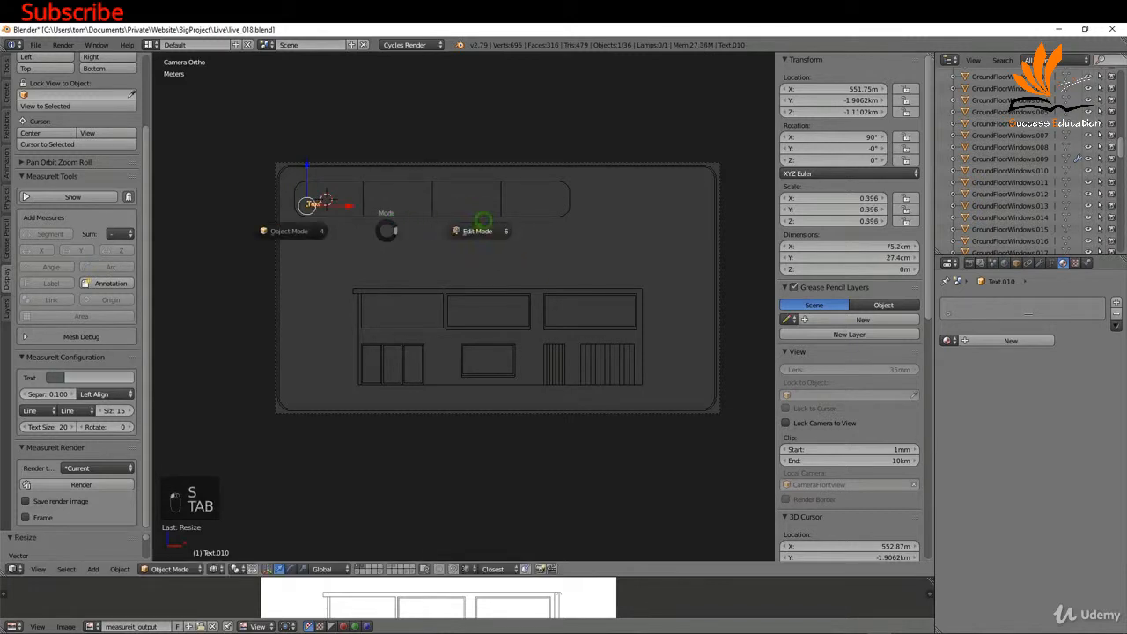
pyautogui.click(476, 231)
pyautogui.press('BackSpace')
pyautogui.press('BackSpace')
pyautogui.press('BackSpace')
pyautogui.press('BackSpace')
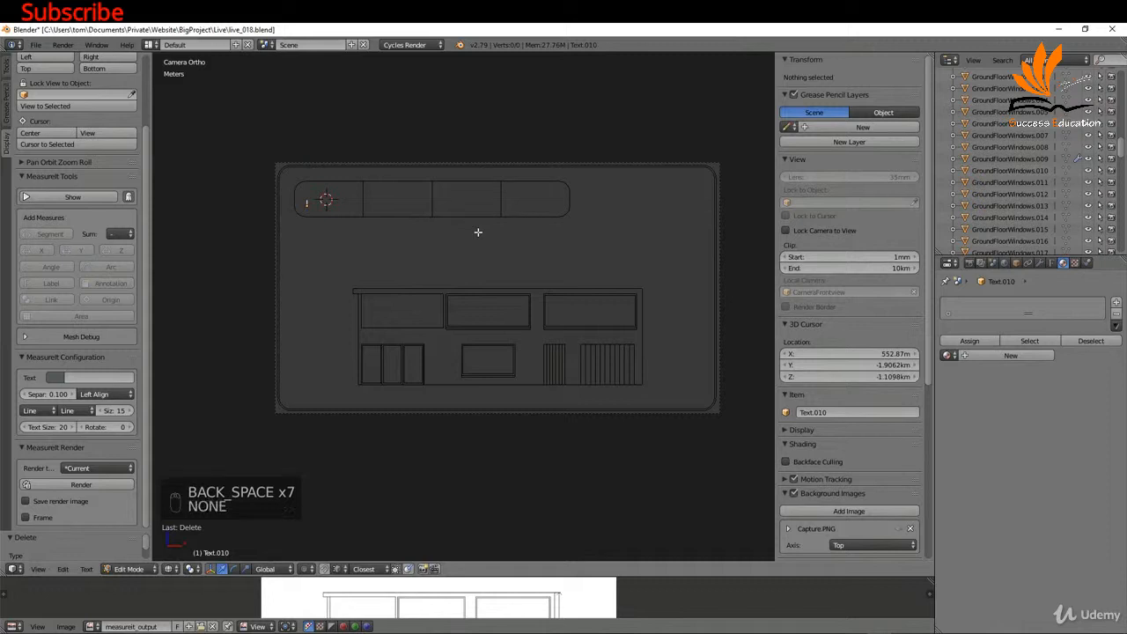
pyautogui.write('Front Facade')
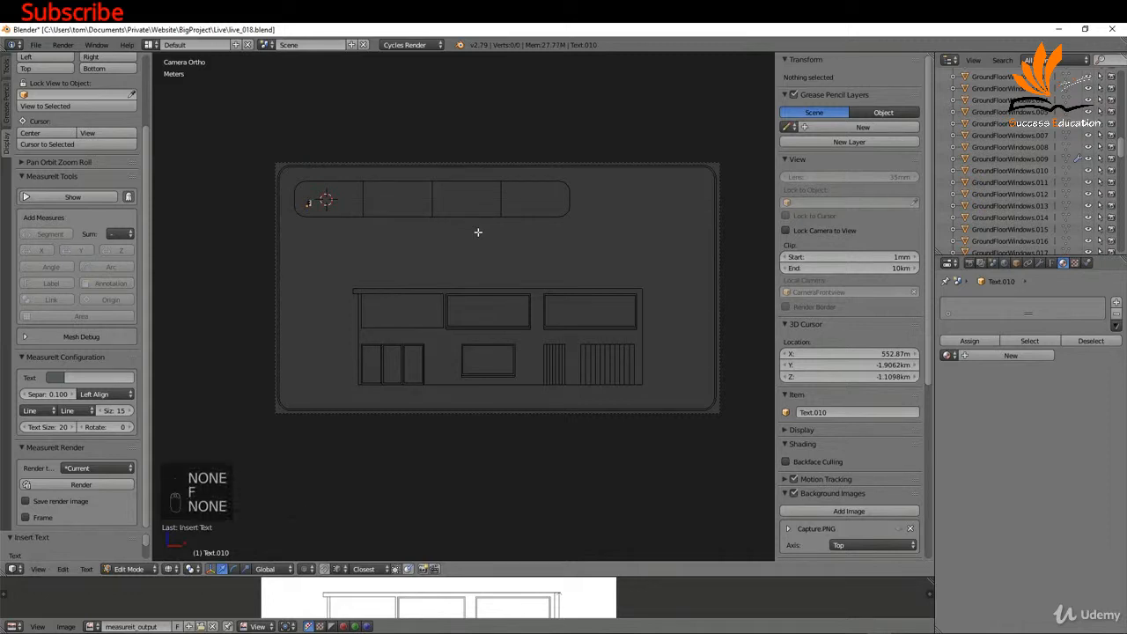
pyautogui.press('Tab')
pyautogui.press('Tab')
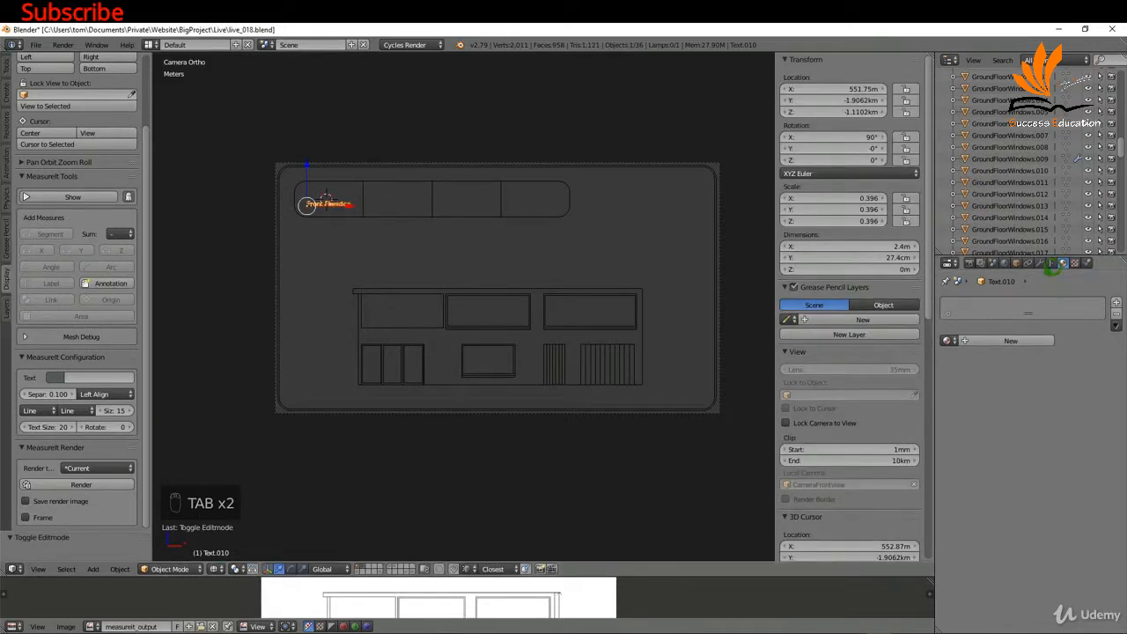
pyautogui.click(950, 341)
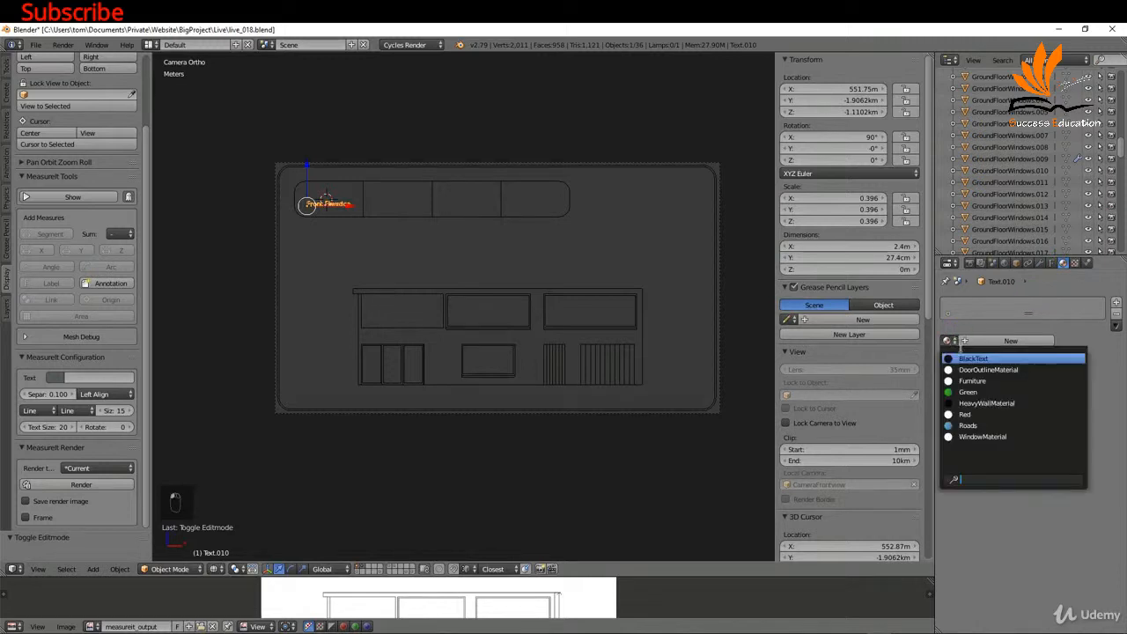
pyautogui.click(973, 359)
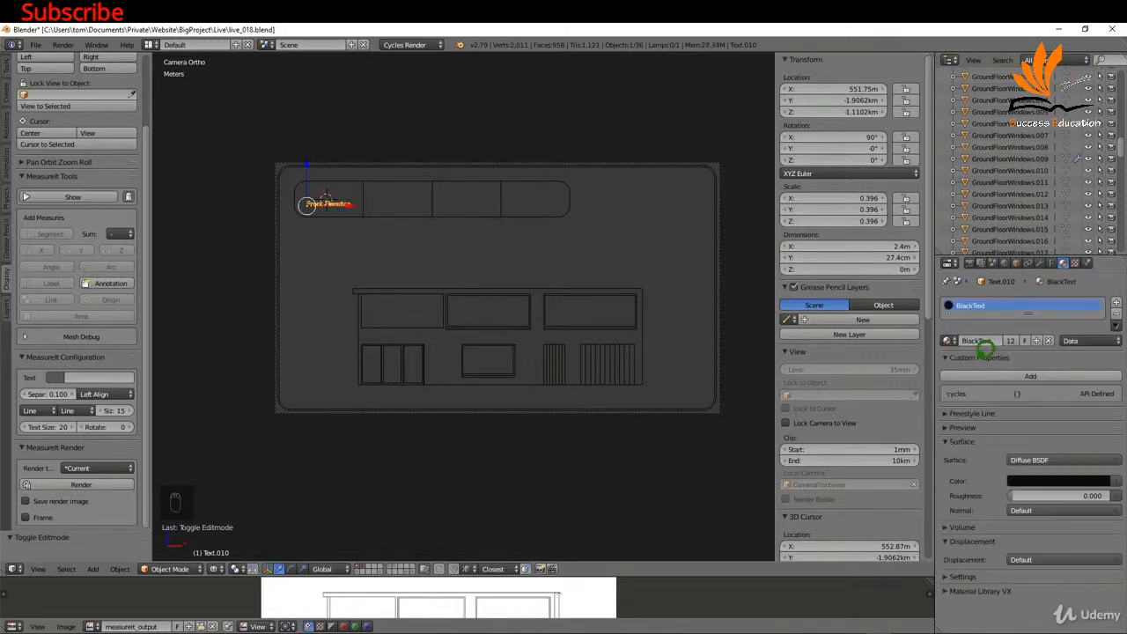
# - Create a new material for the first cell of the strip and give it a light blue diffuse colour
pyautogui.rightClick(326, 199)
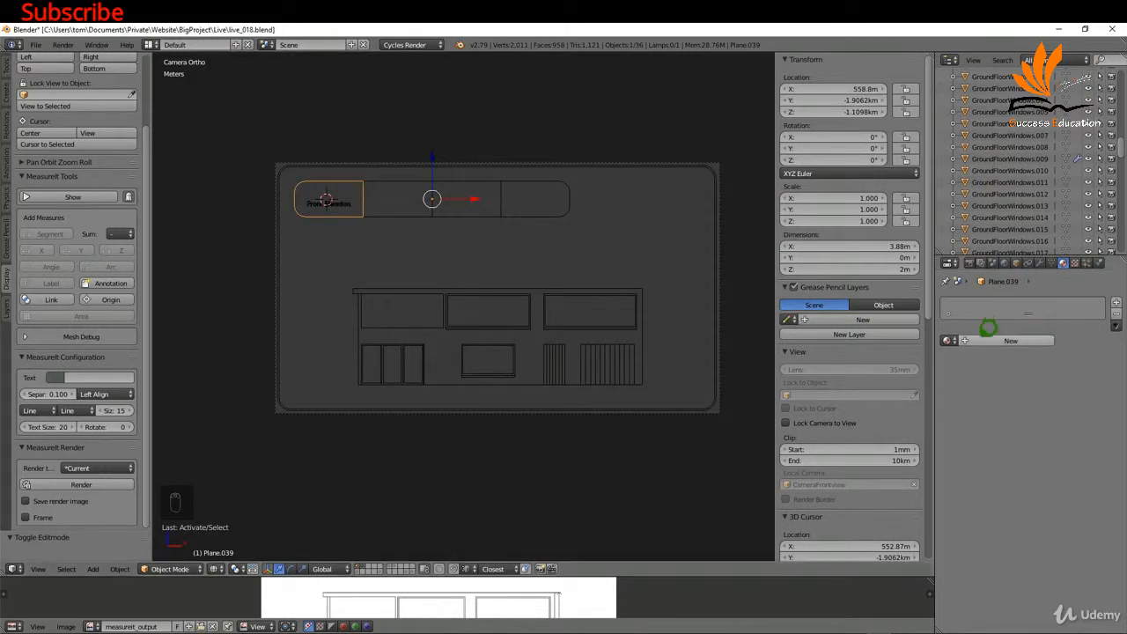
pyautogui.click(1009, 340)
pyautogui.click(1056, 460)
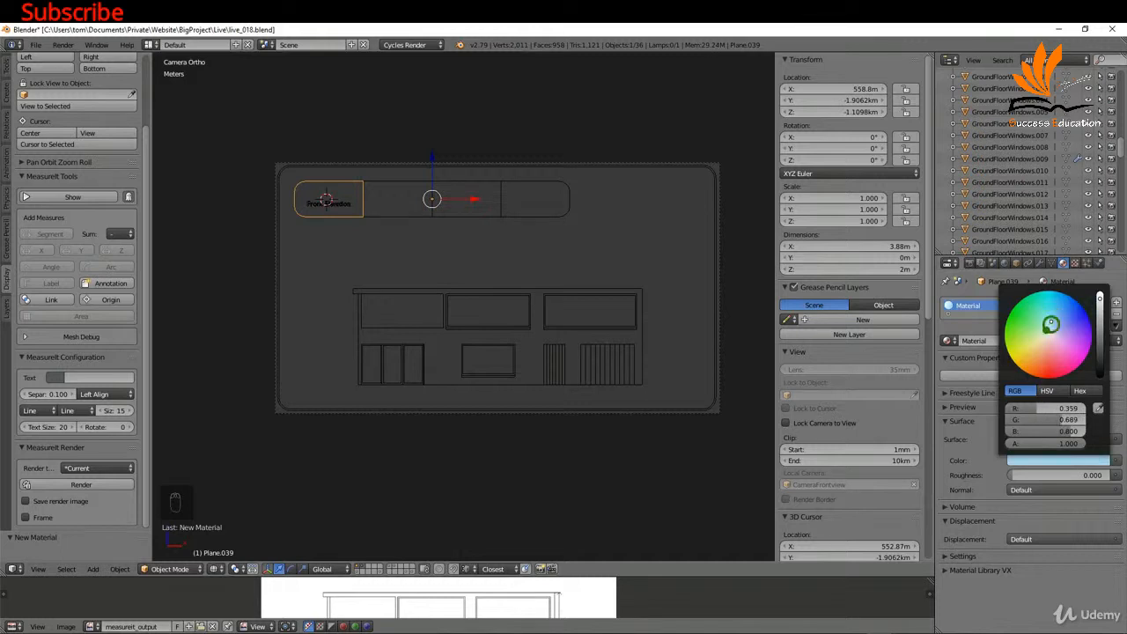
# - Link the first cell's light blue material to the other three cells of the strip
pyautogui.rightClick(411, 179)
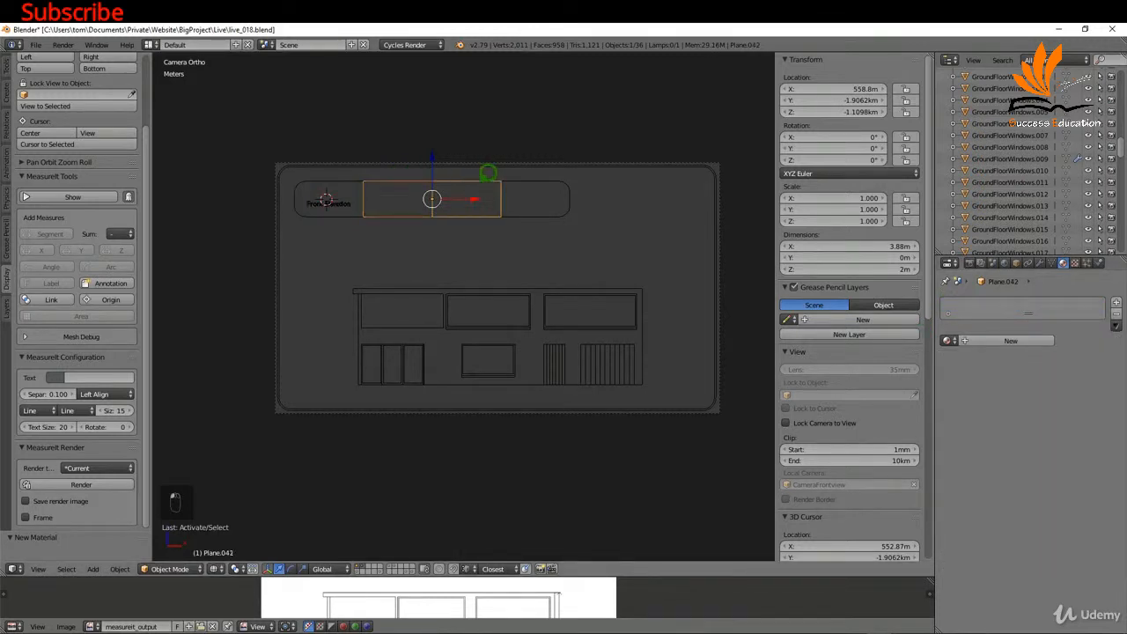
pyautogui.keyDown('shift'); pyautogui.rightClick(517, 178); pyautogui.keyUp('shift')
pyautogui.keyDown('shift'); pyautogui.rightClick(358, 184); pyautogui.keyUp('shift')
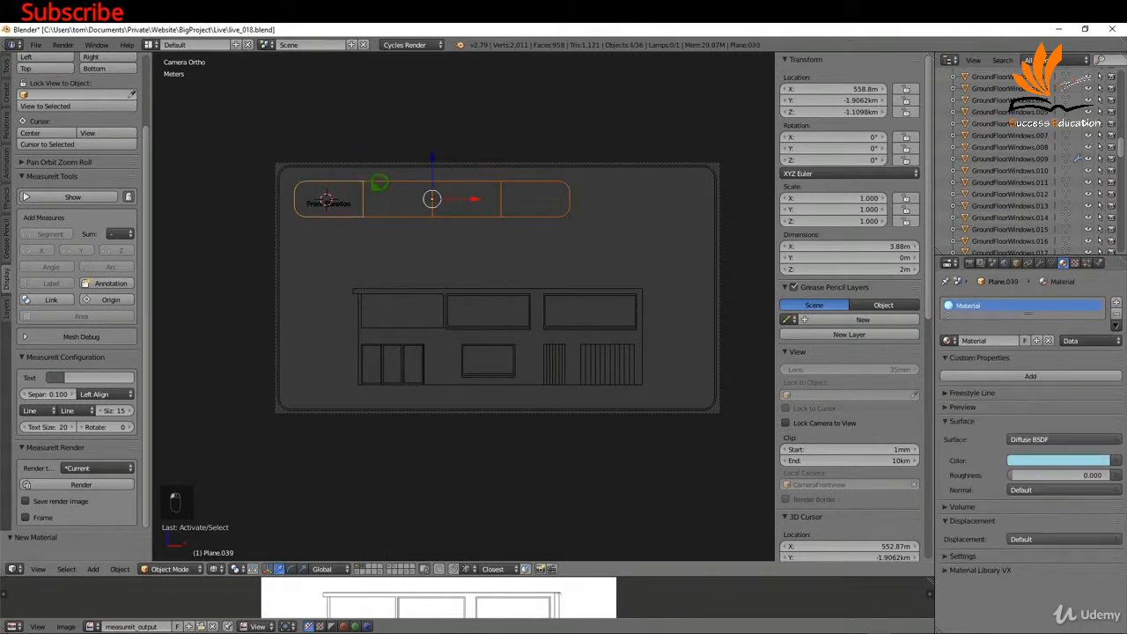
pyautogui.hotkey('ctrl', 'l')
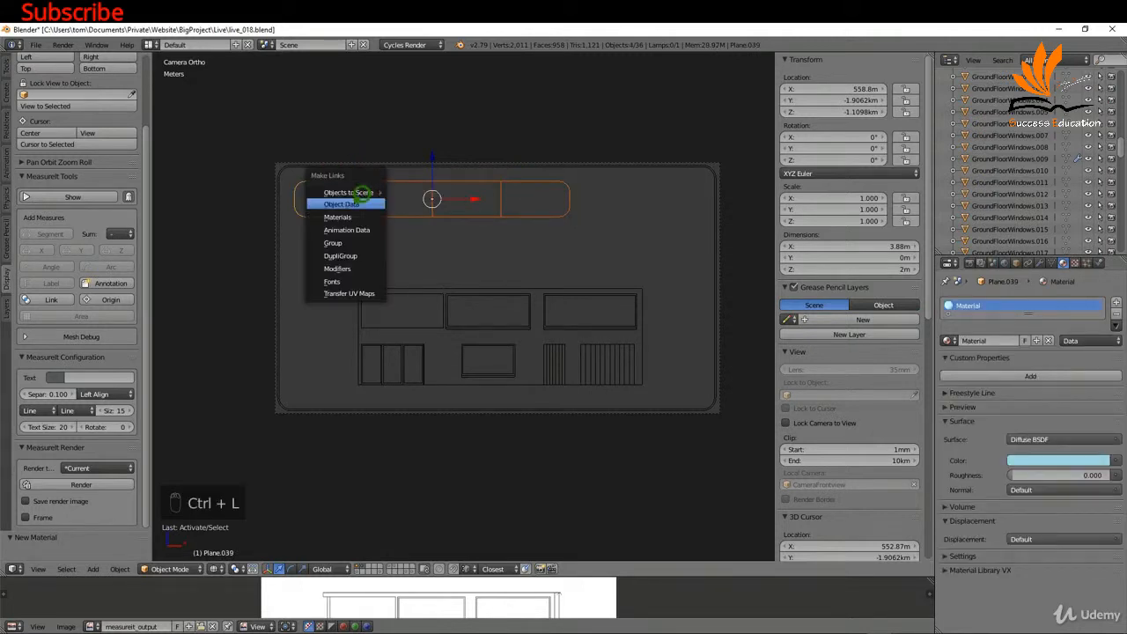
pyautogui.click(353, 214)
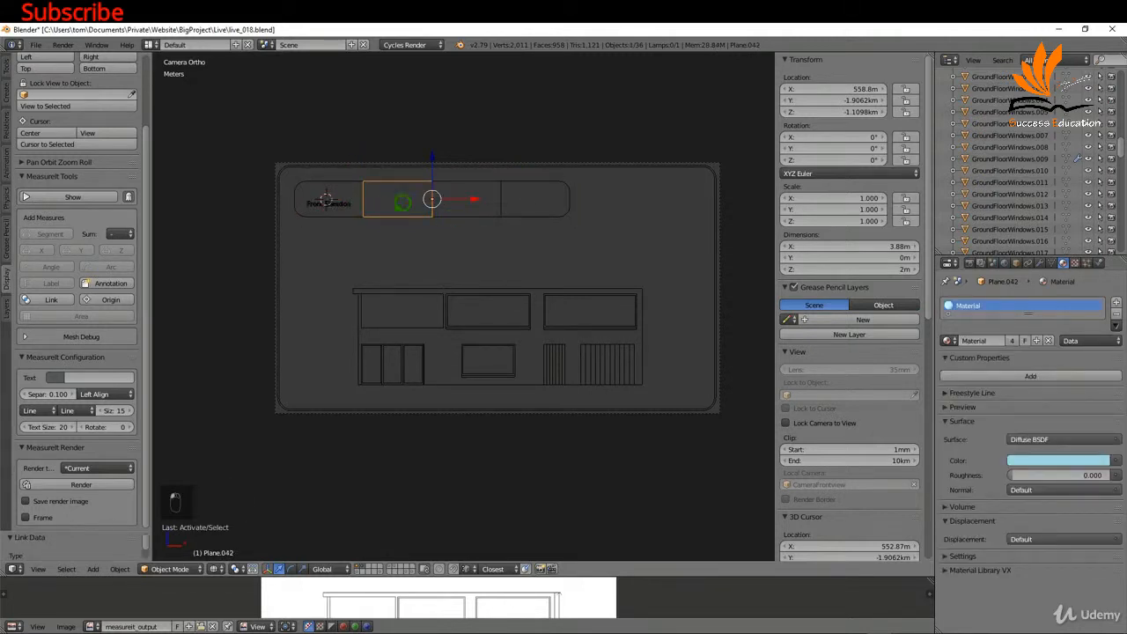
# - Nudge the "Front Elevation" label slightly down in the first cell and duplicate it into the upper left of the fourth cell
pyautogui.rightClick(326, 202)
pyautogui.press('g')
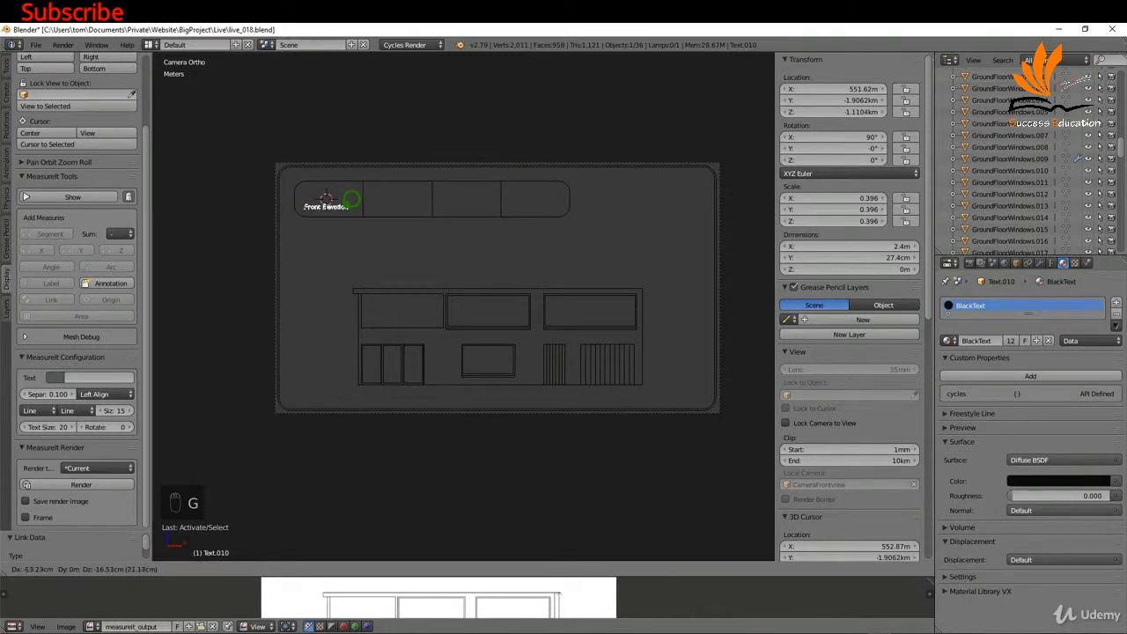
pyautogui.click(353, 199)
pyautogui.hotkey('shift', 'd')
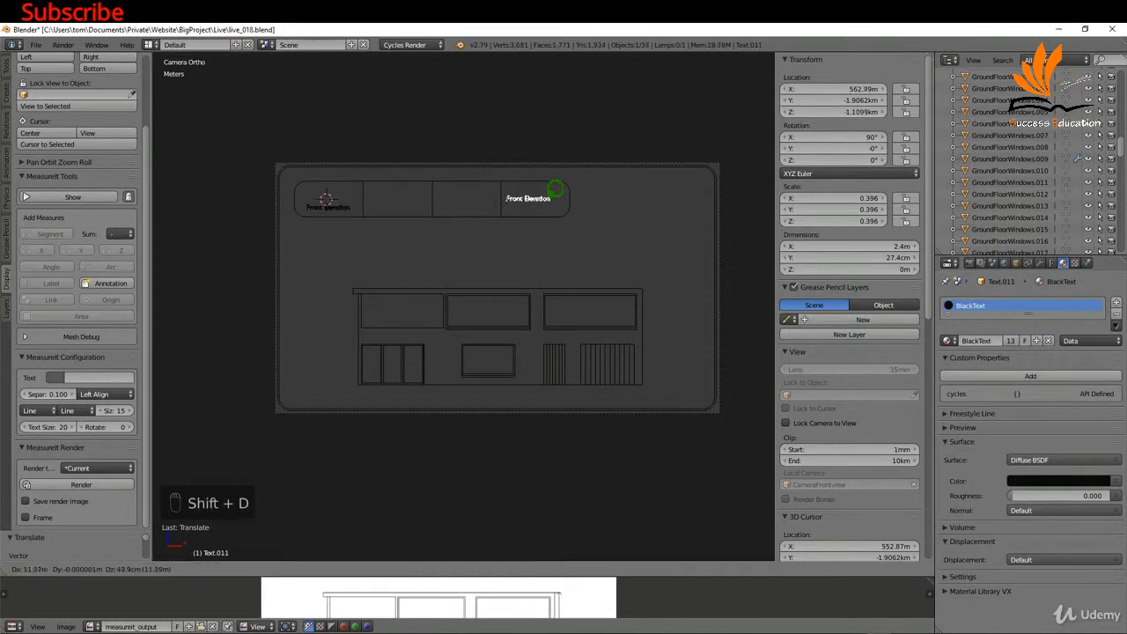
pyautogui.click(504, 191)
# - Replace the duplicated label's text with "Date:" and fine-tune its position in the fourth cell
pyautogui.press('Tab')
pyautogui.click(624, 188)
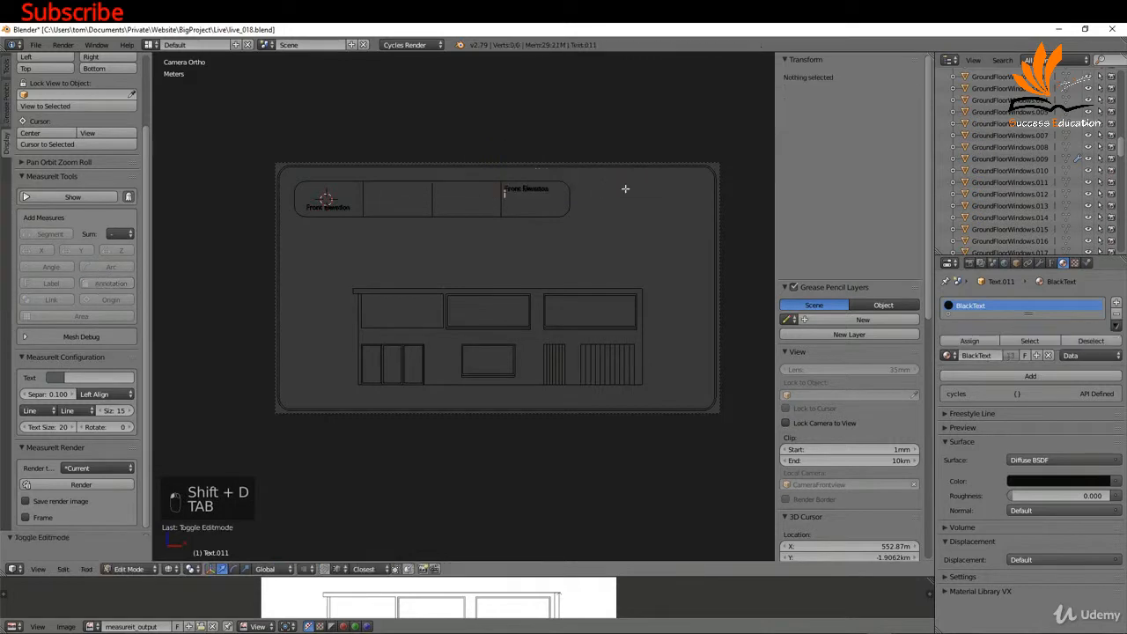
pyautogui.press('BackSpace')
pyautogui.press('BackSpace')
pyautogui.press('BackSpace')
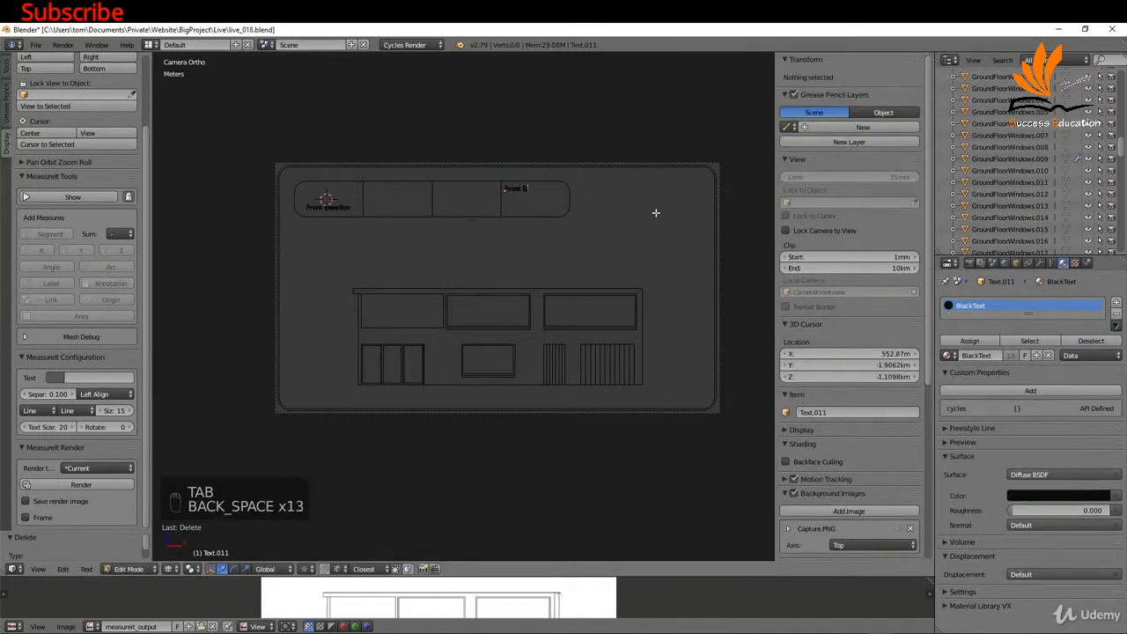
pyautogui.press('BackSpace')
pyautogui.press('BackSpace')
pyautogui.press('BackSpace')
pyautogui.press('BackSpace')
pyautogui.press('BackSpace')
pyautogui.write('Dat')
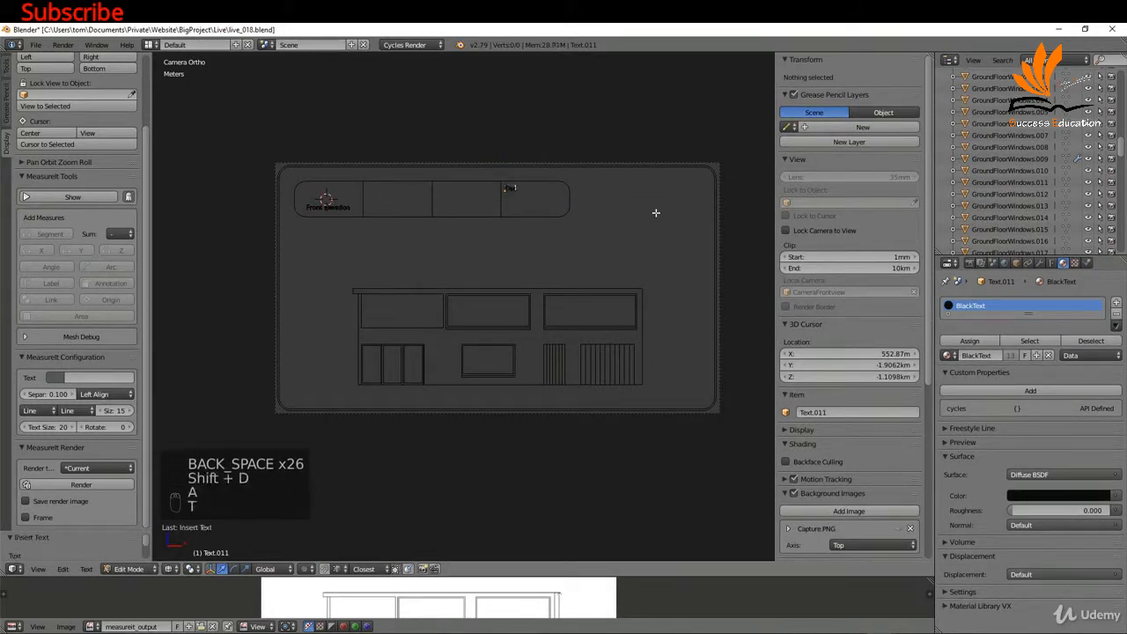
pyautogui.write('e:g')
pyautogui.press('Tab')
pyautogui.click(515, 259)
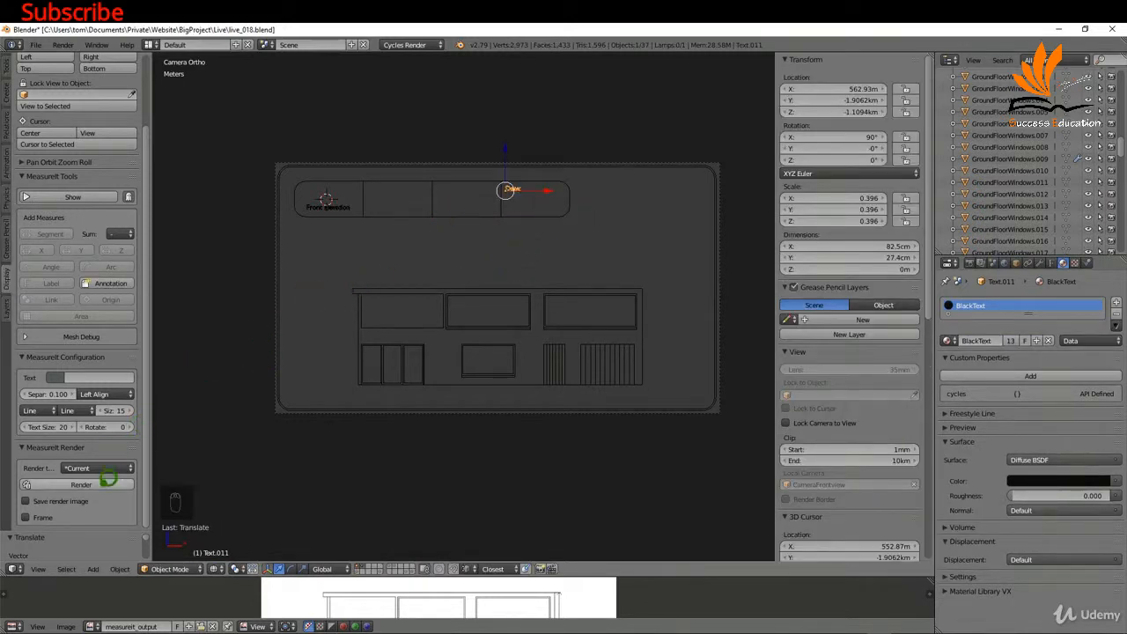
# - Render the drawing with its MeasureIt dimensions and show the measureit_output image in an enlarged image editor
pyautogui.click(83, 483)
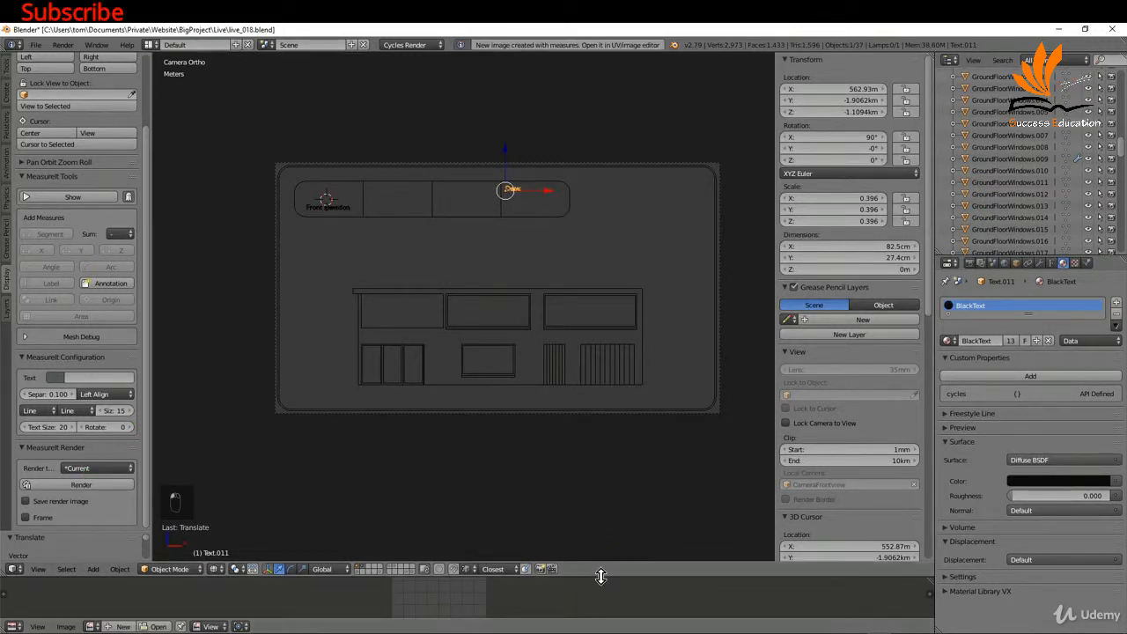
pyautogui.moveTo(610, 568); pyautogui.dragTo(457, 407)
pyautogui.click(92, 626)
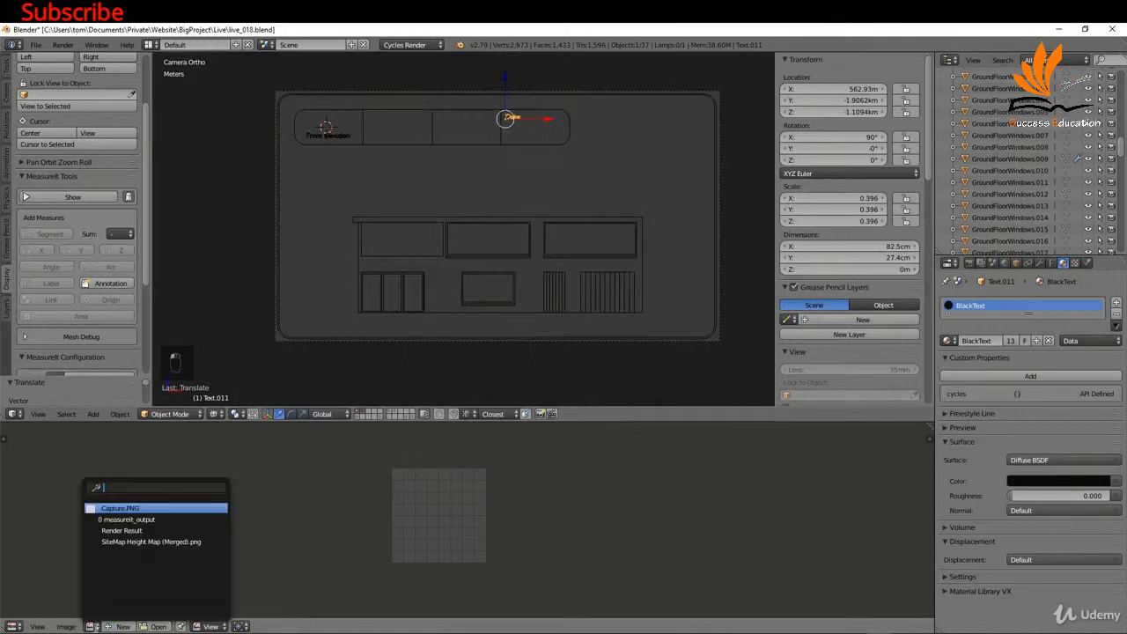
pyautogui.click(137, 520)
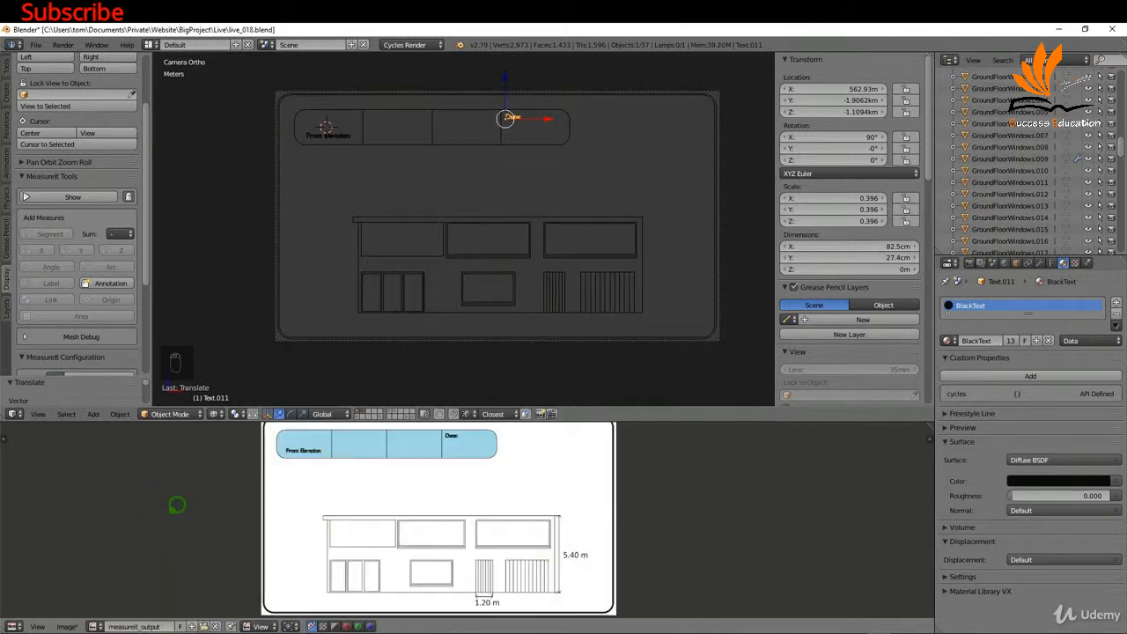
pyautogui.scroll(-1, 453, 536)
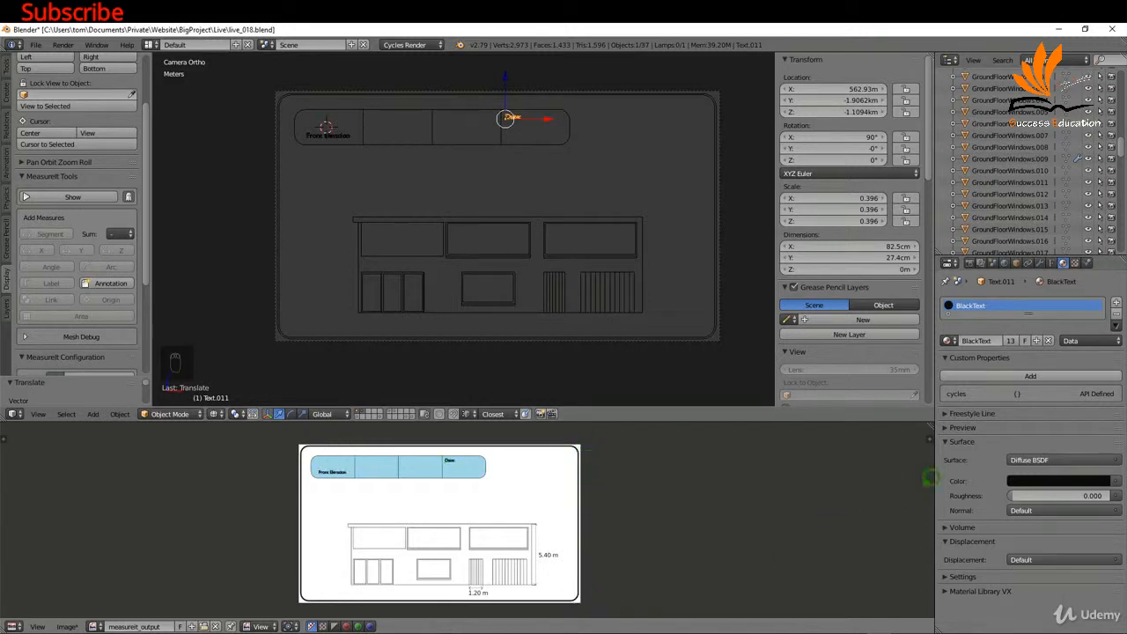
# - Set the render resolution percentage to 100% at 1920 × 1080 px
pyautogui.click(979, 261)
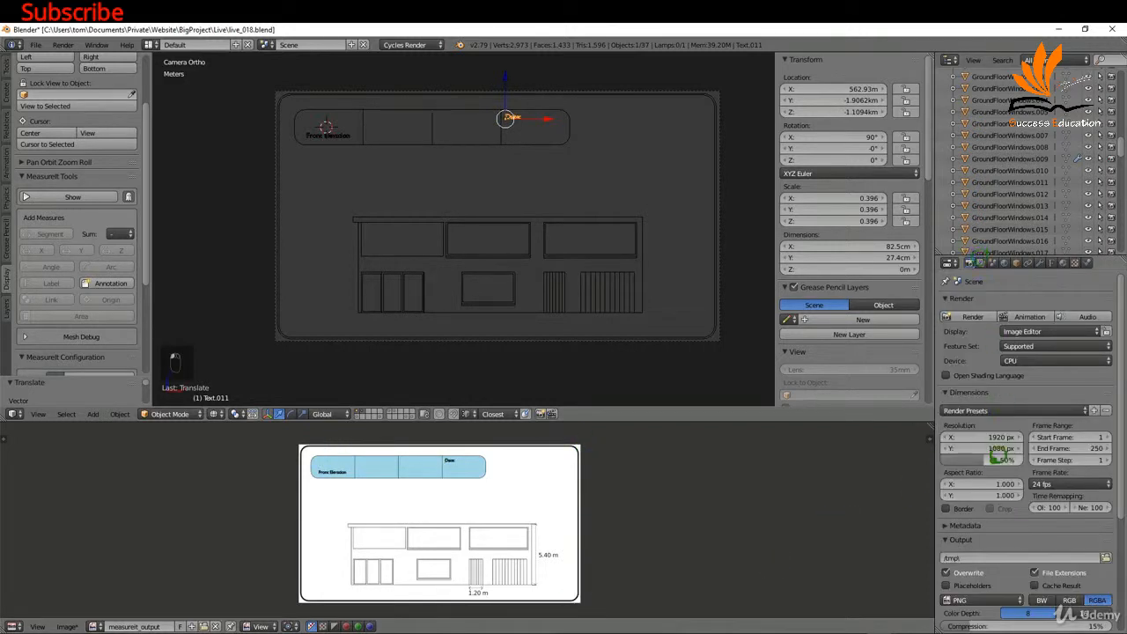
pyautogui.moveTo(984, 457); pyautogui.dragTo(1032, 450)
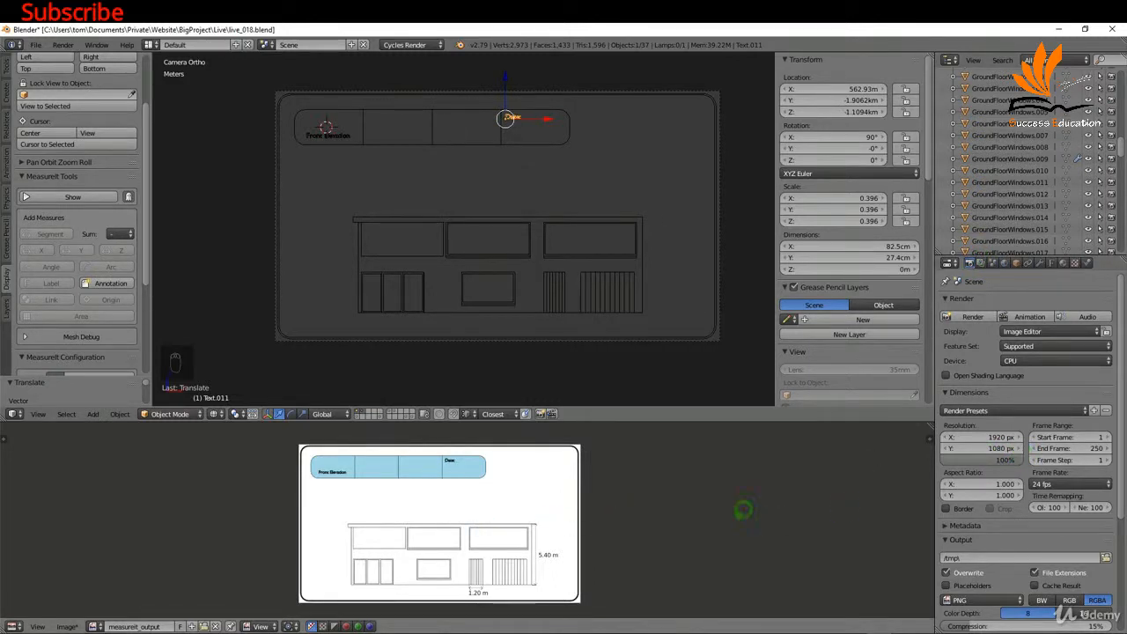
pyautogui.scroll(-2, 996, 544)
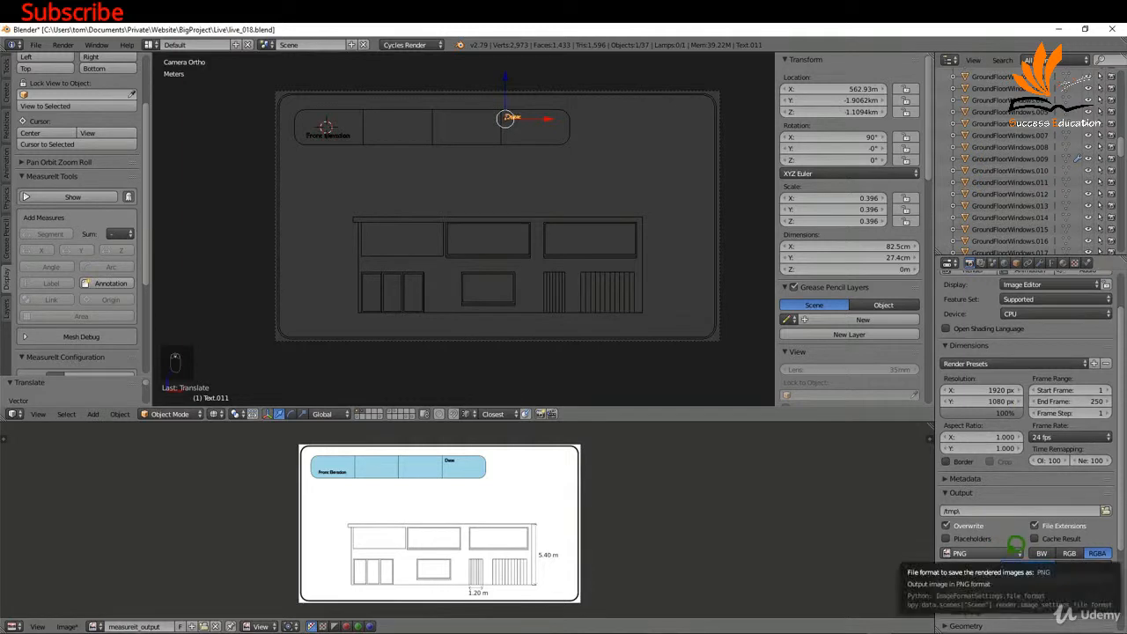
pyautogui.scroll(2, 1013, 541)
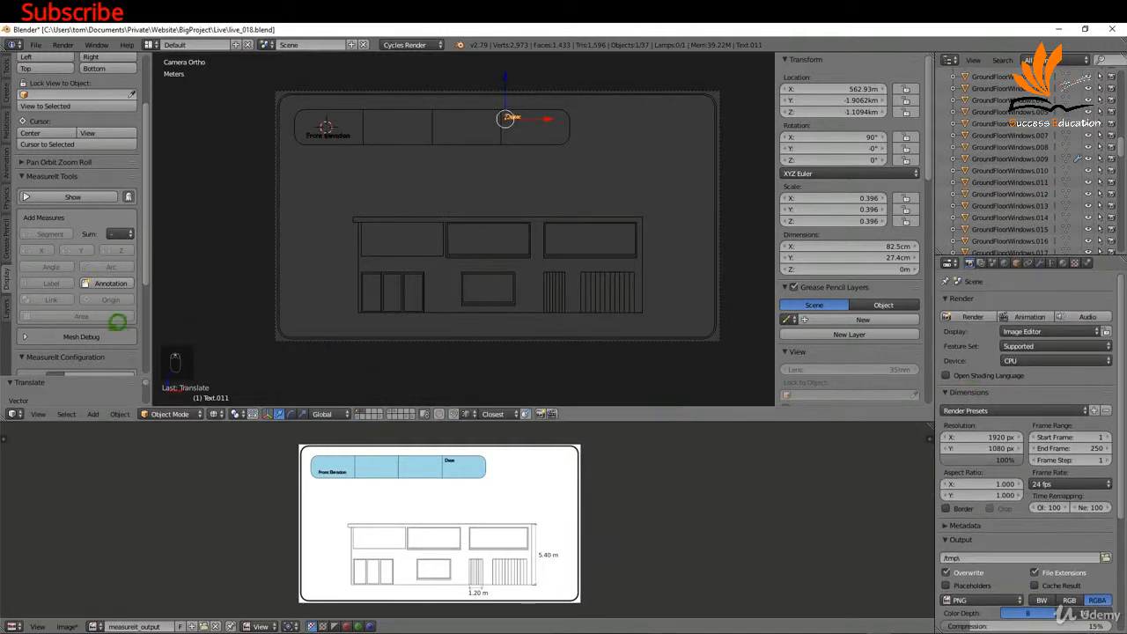
# - Render the MeasureIt drawing again at full resolution and inspect measureit_output in a taller image editor
pyautogui.scroll(-7, 103, 317)
pyautogui.click(84, 323)
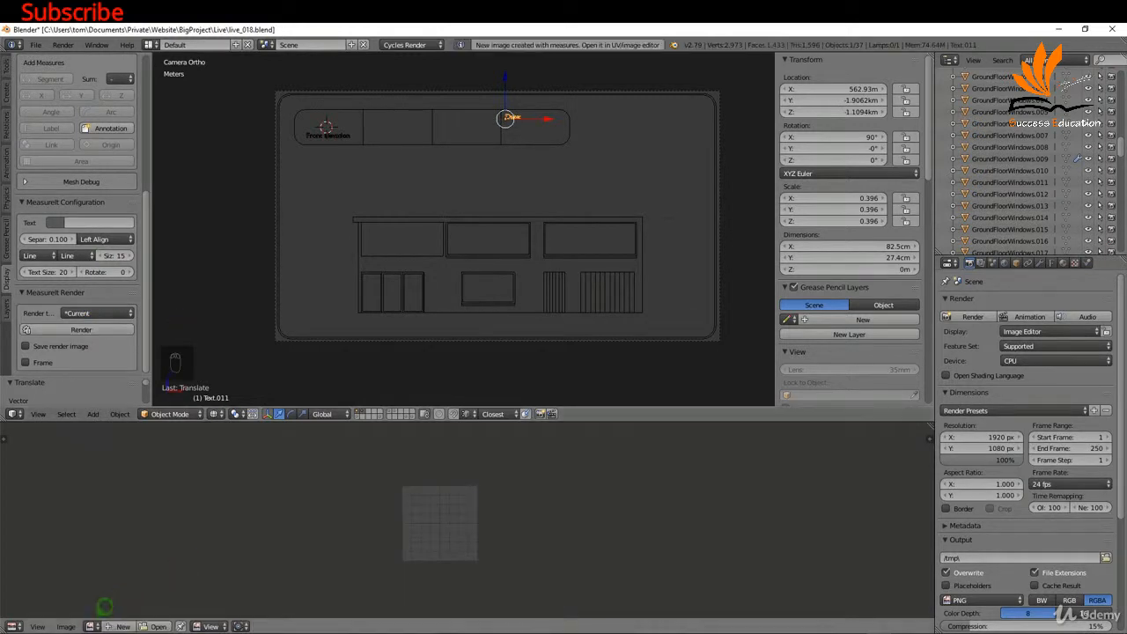
pyautogui.click(93, 626)
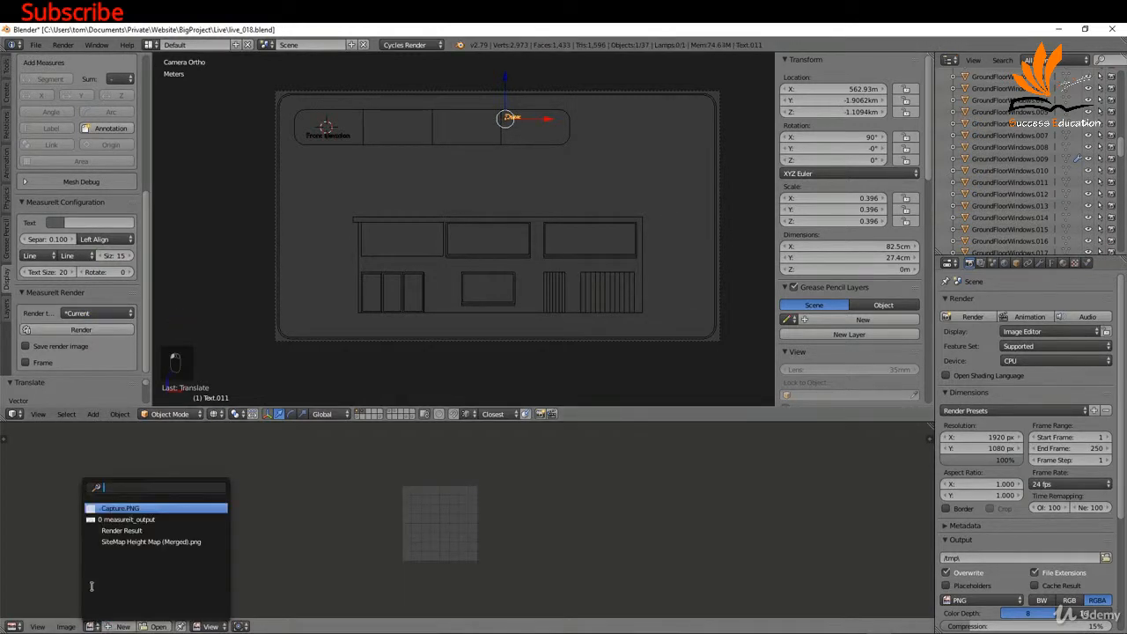
pyautogui.click(130, 519)
pyautogui.scroll(-4, 475, 498)
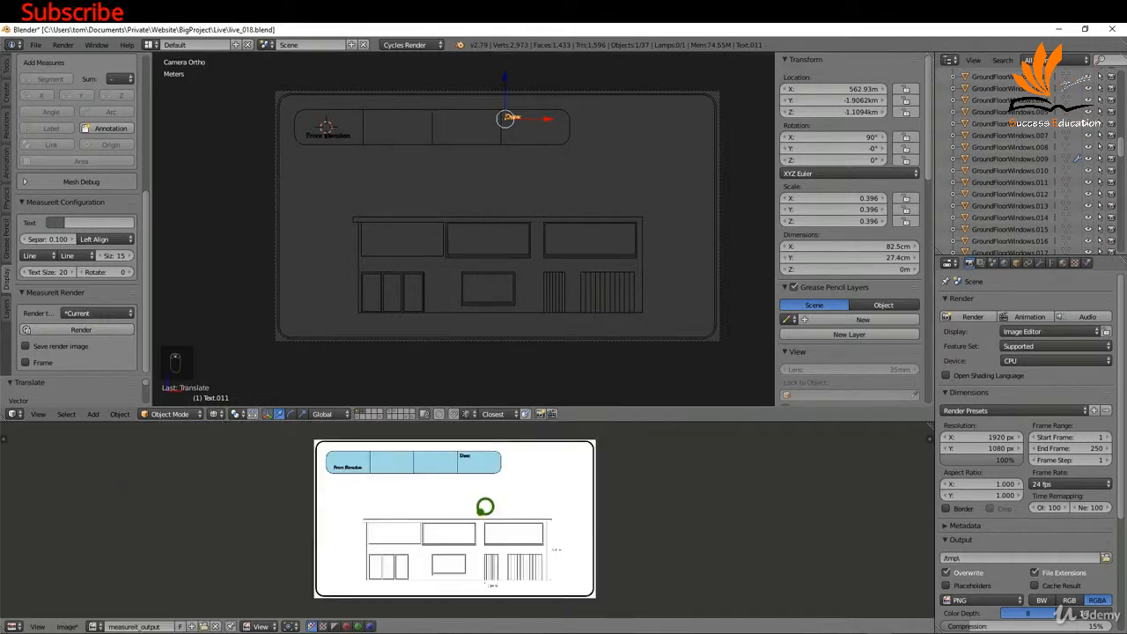
pyautogui.moveTo(607, 417); pyautogui.dragTo(599, 349)
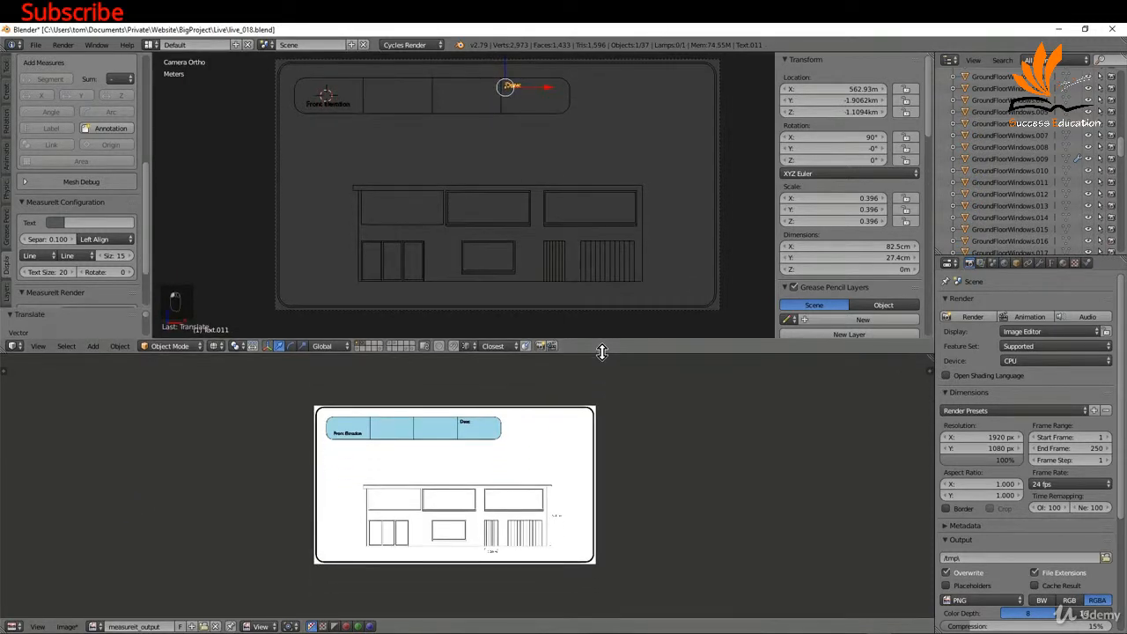
pyautogui.scroll(1, 544, 465)
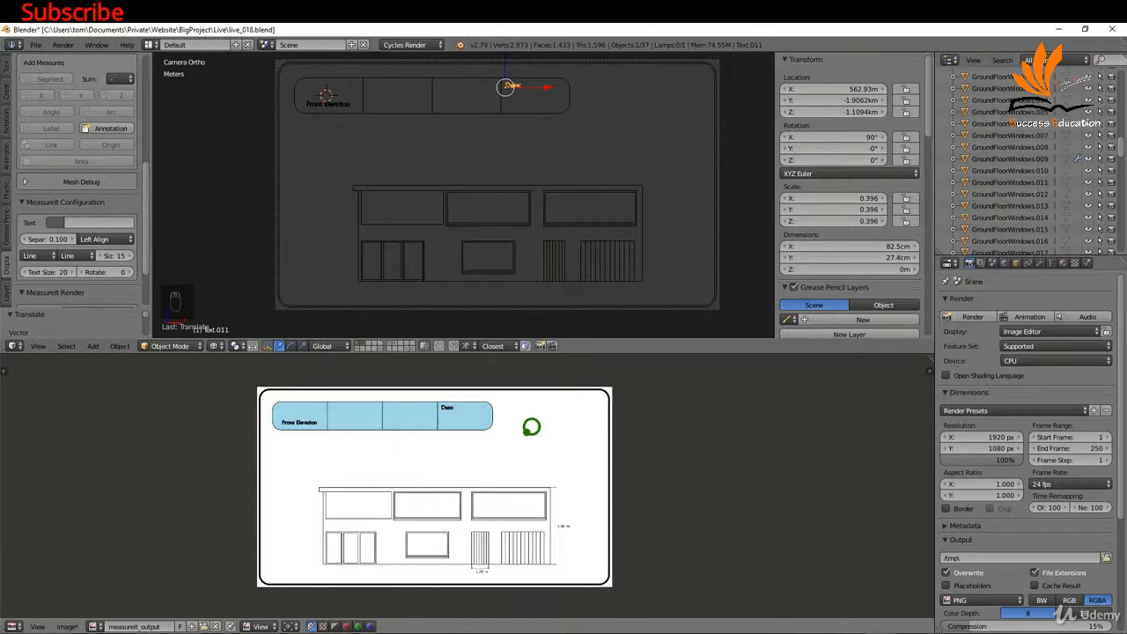